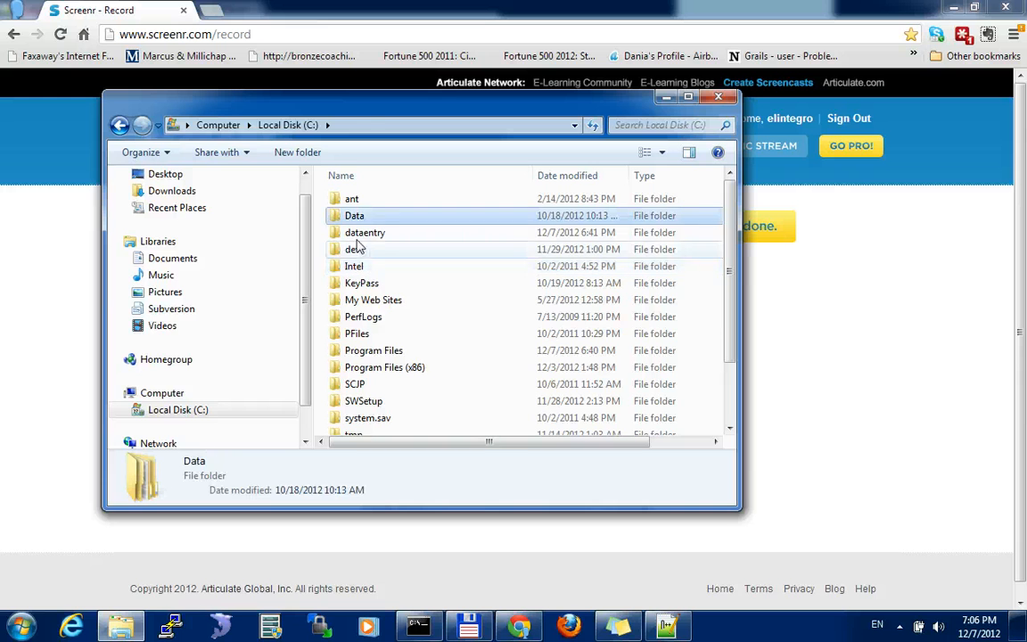
Open the dataentry folder on drive C and run an SVN update on the dataentry working copy inside it
left_click(379, 234)
double_click(378, 233)
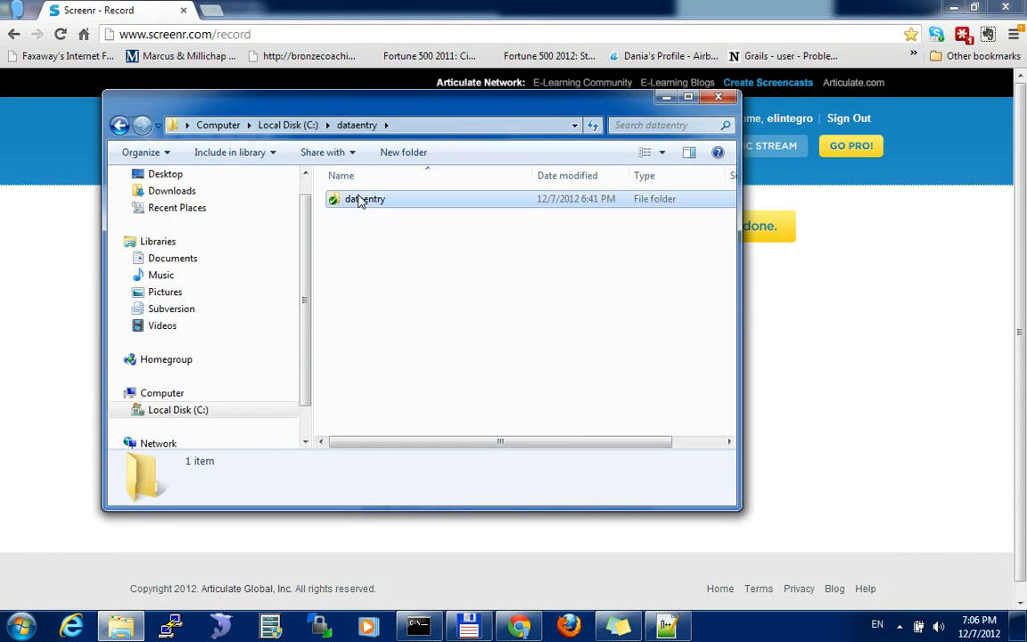
right_click(360, 200)
left_click(361, 202)
right_click(361, 203)
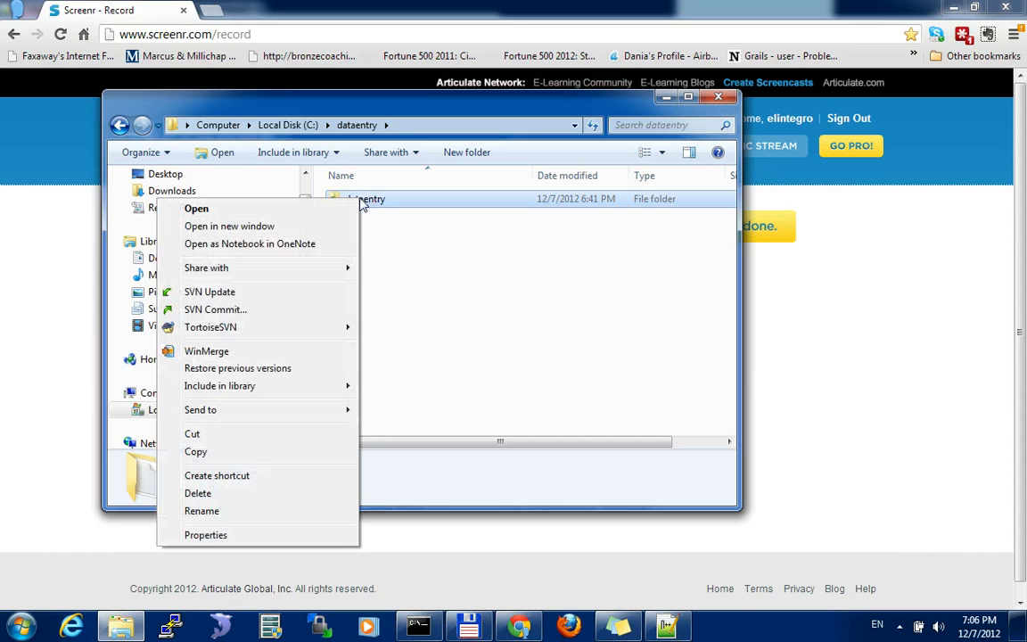
left_click(198, 294)
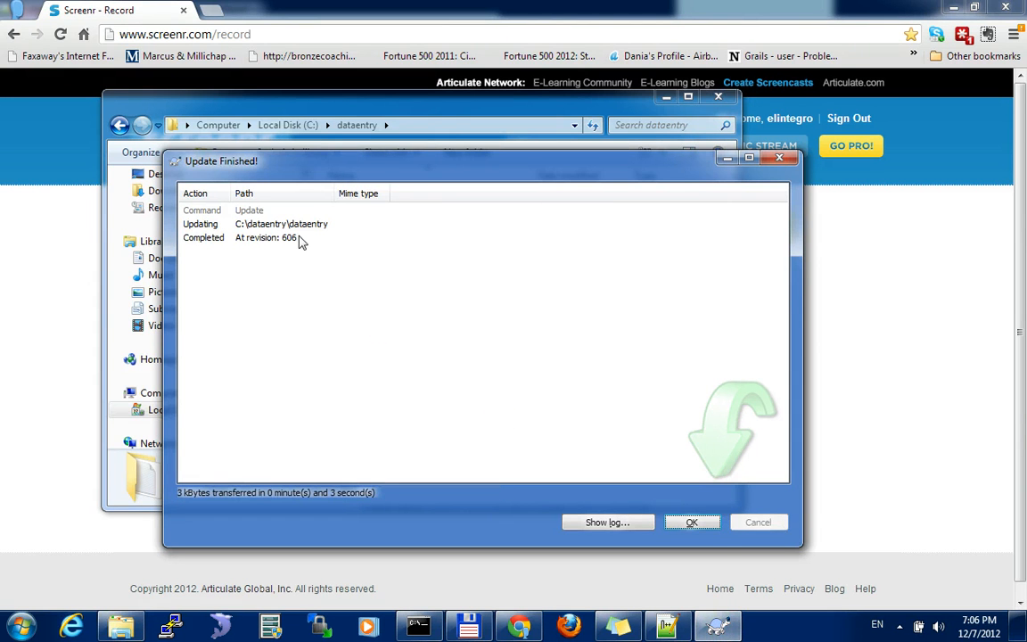
left_click(692, 522)
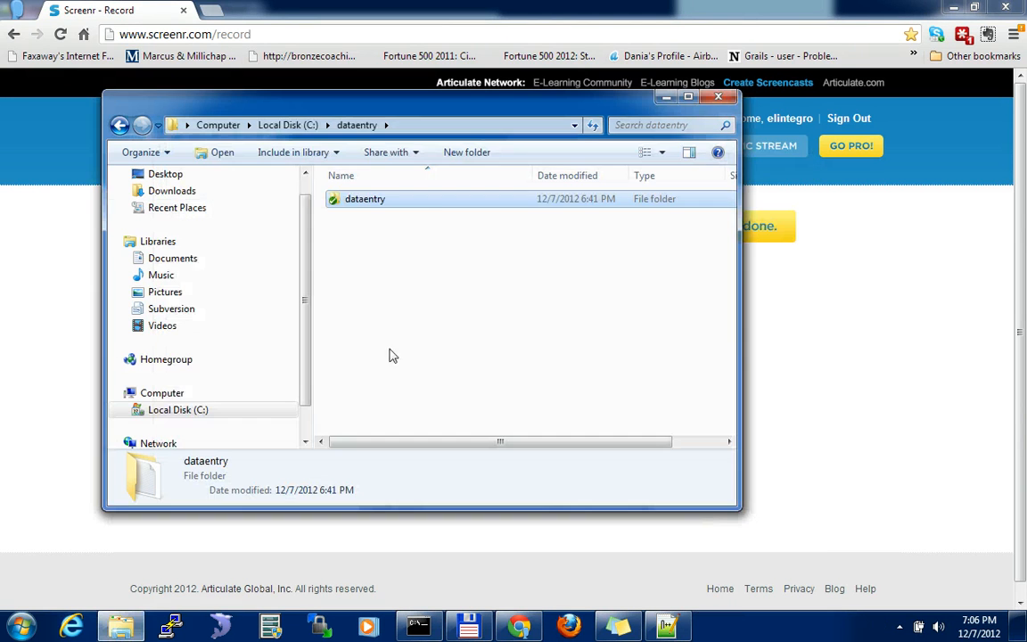
Enter the updated dataentry folder and open the text file CINCINATTI, OH for editing in Notepad++
double_click(386, 201)
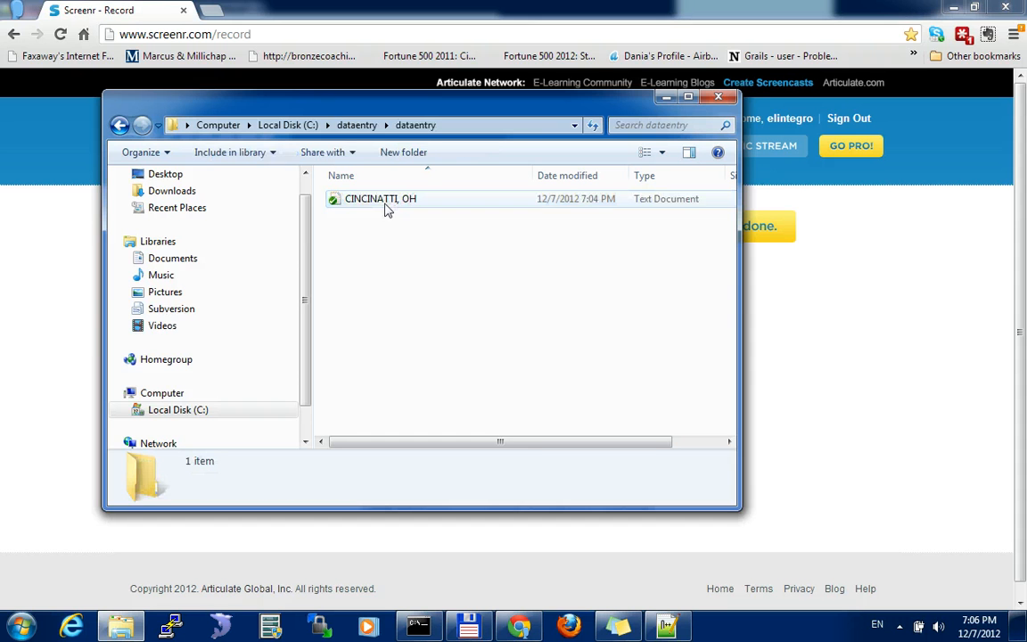
left_click(375, 207)
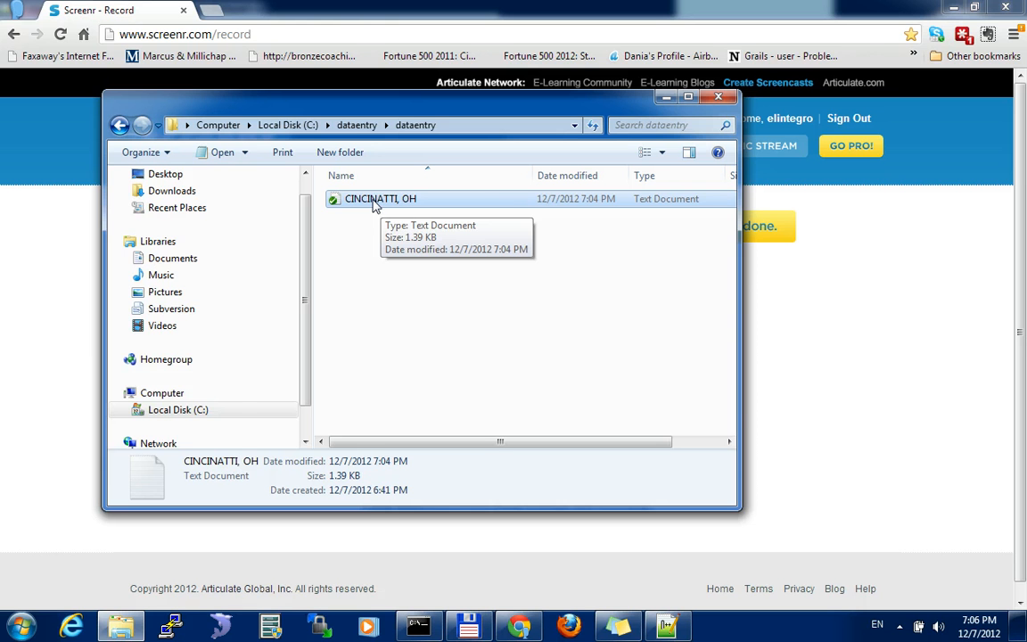
right_click(374, 204)
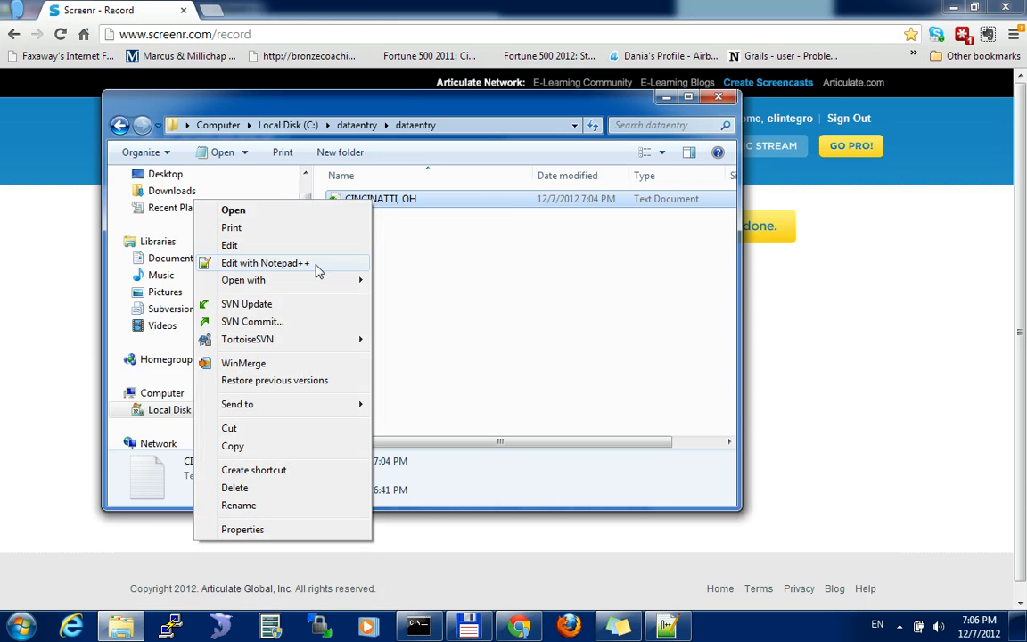
left_click(316, 266)
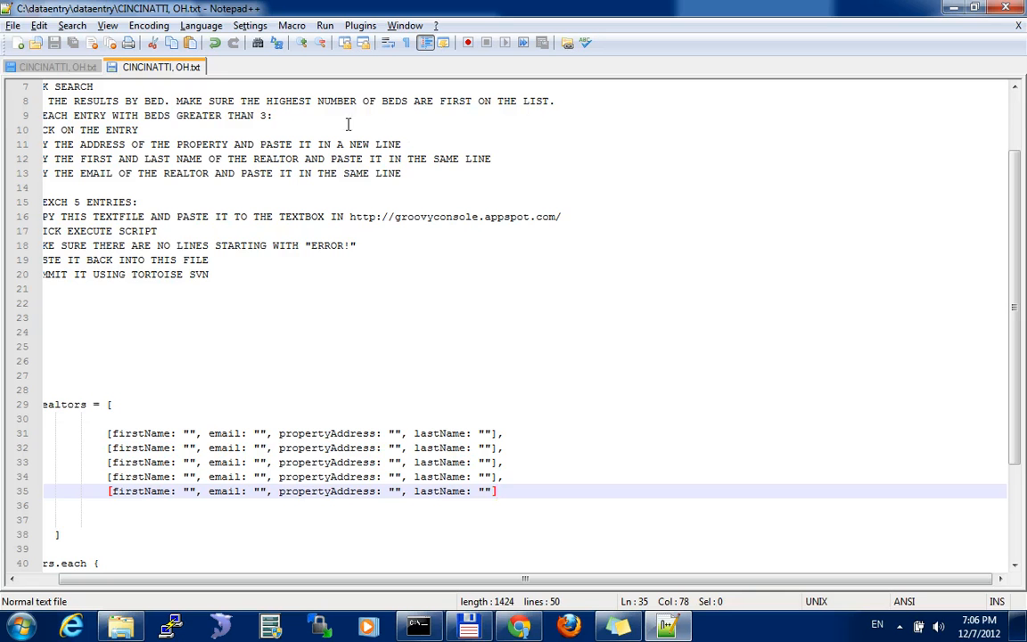
Copy the HOMEPATH.COM address from the file's instructions and load it in a new browser tab in Chrome
scroll(81, 130, "up", 2)
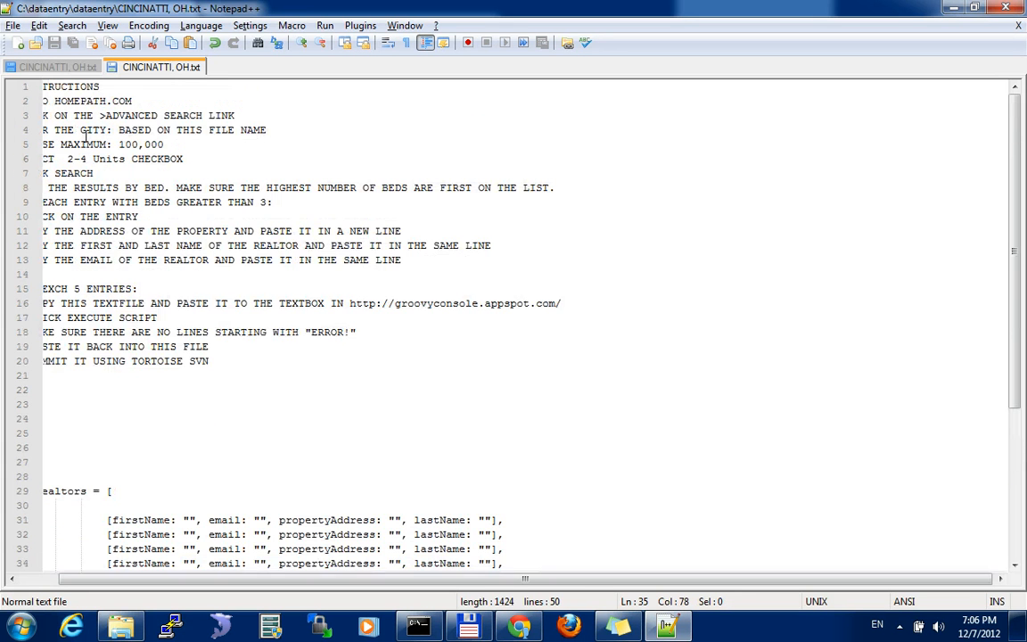
left_click_drag(372, 579, 271, 571)
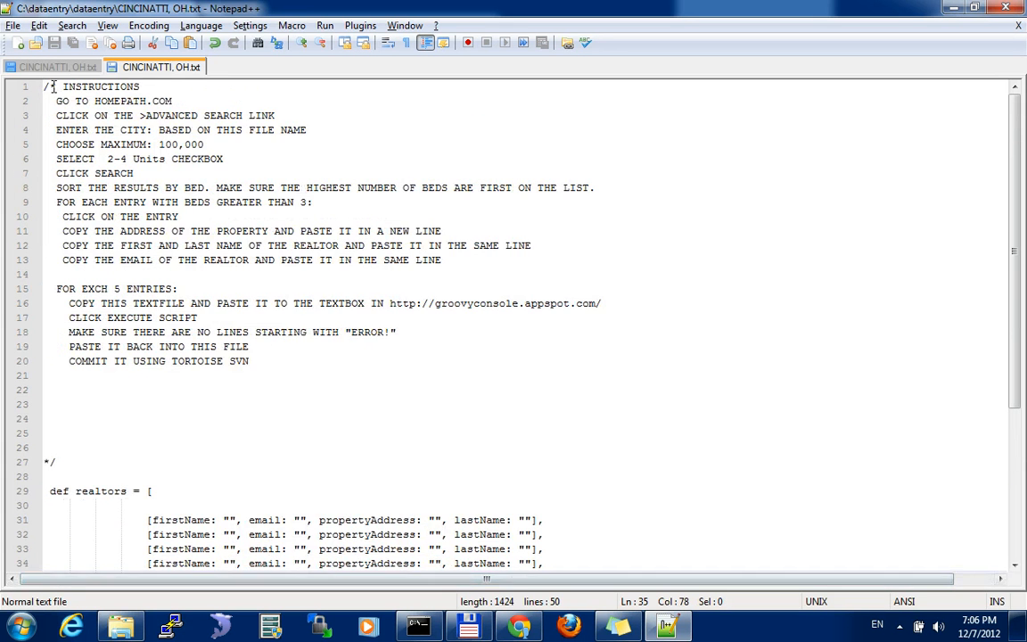
left_click_drag(69, 91, 100, 144)
left_click(140, 185)
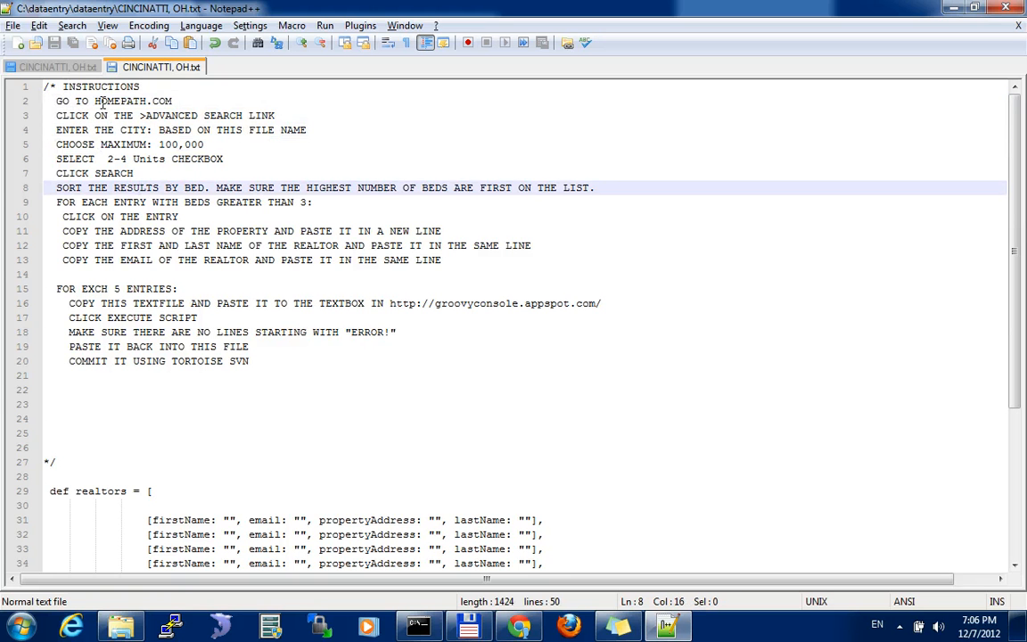
left_click_drag(95, 101, 219, 105)
key("ctrl+c")
key("alt+Tab")
key("Tab")
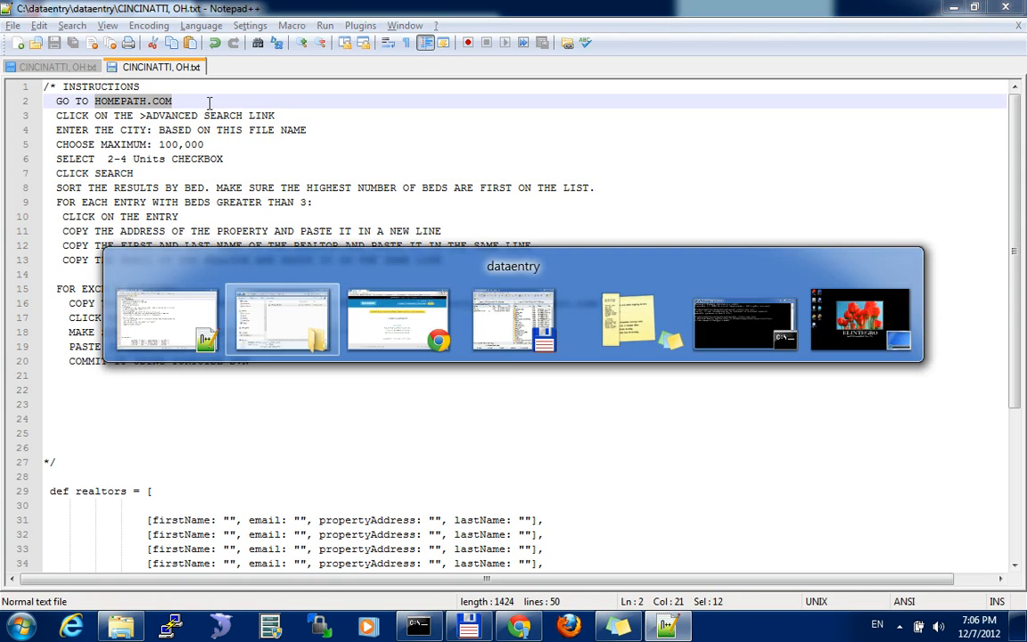
key("ctrl+t")
key("ctrl+v")
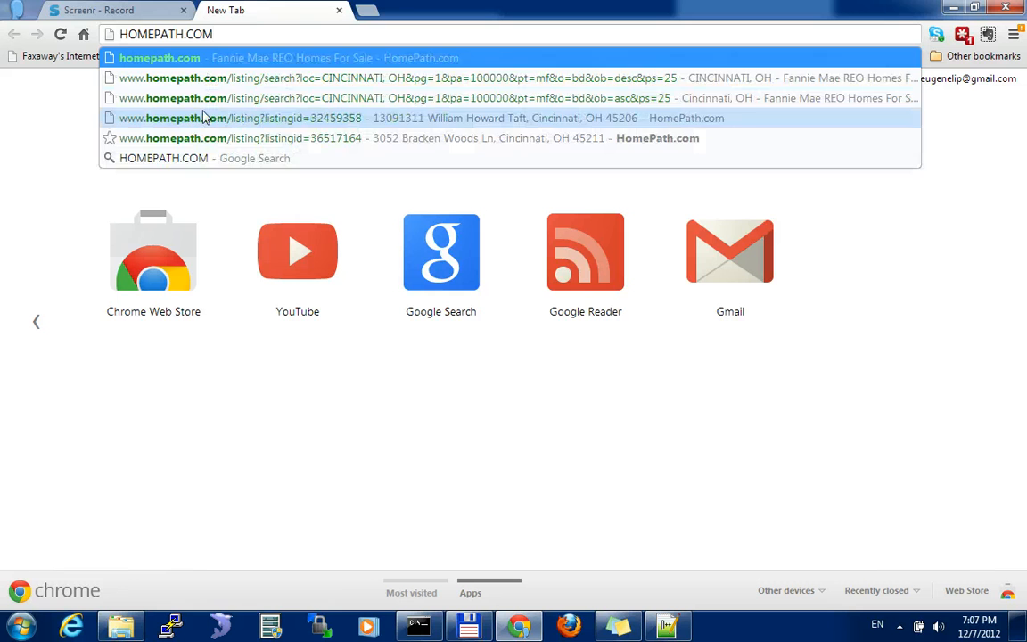
key("Return")
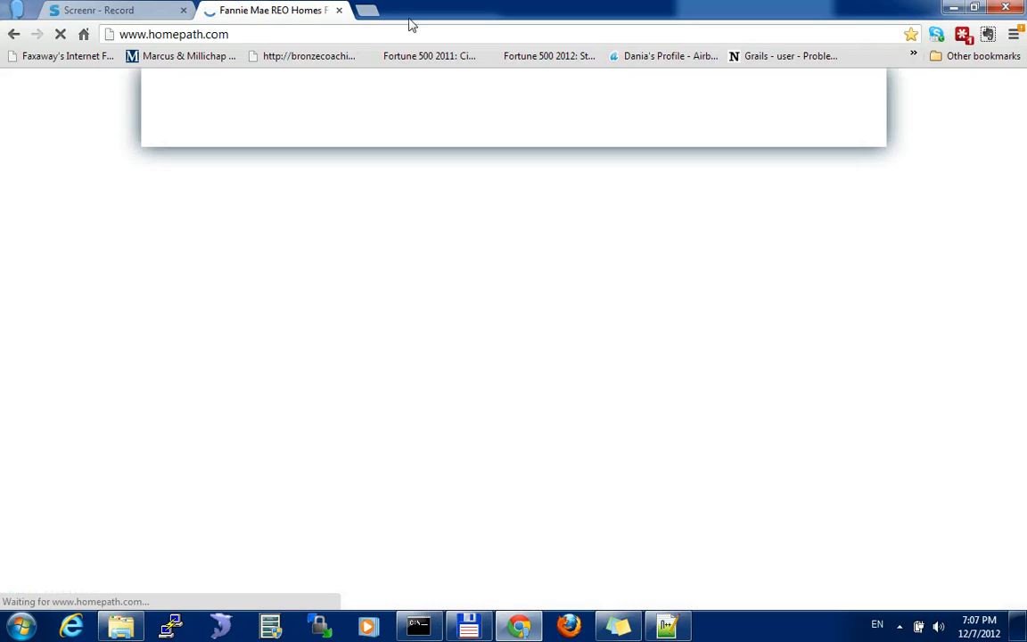
Arrange the instruction file and the browser side by side and open HomePath's advanced property search
left_click_drag(408, 22, 1, 91)
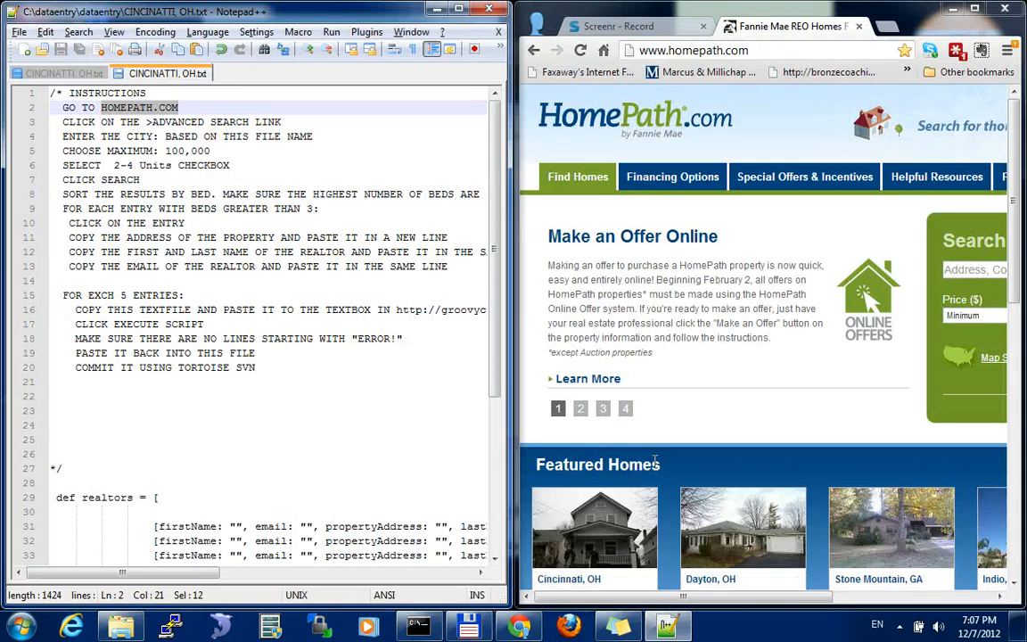
left_click_drag(709, 598, 868, 599)
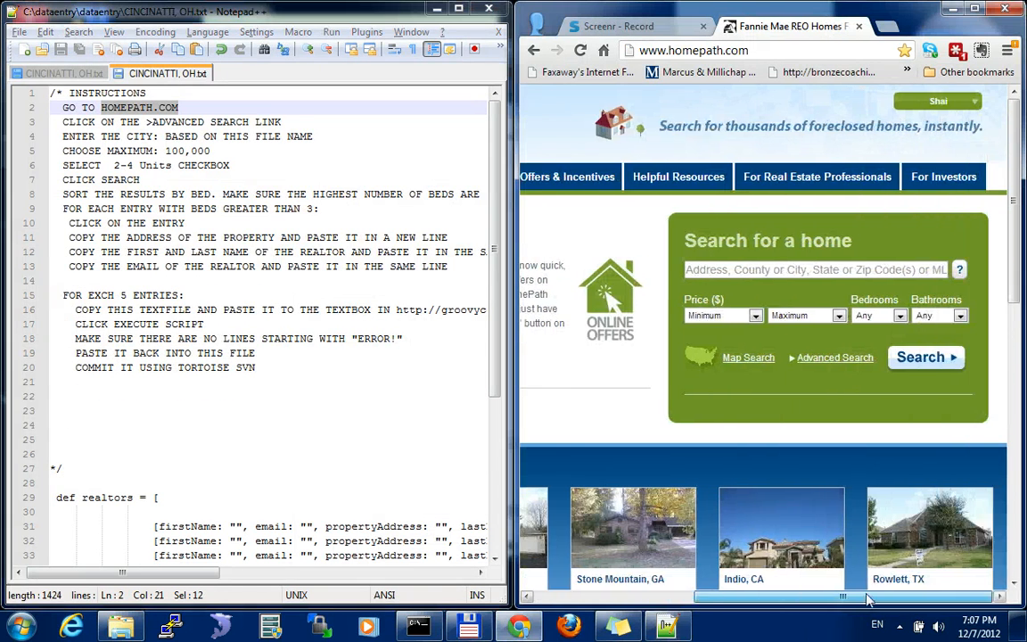
left_click(843, 361)
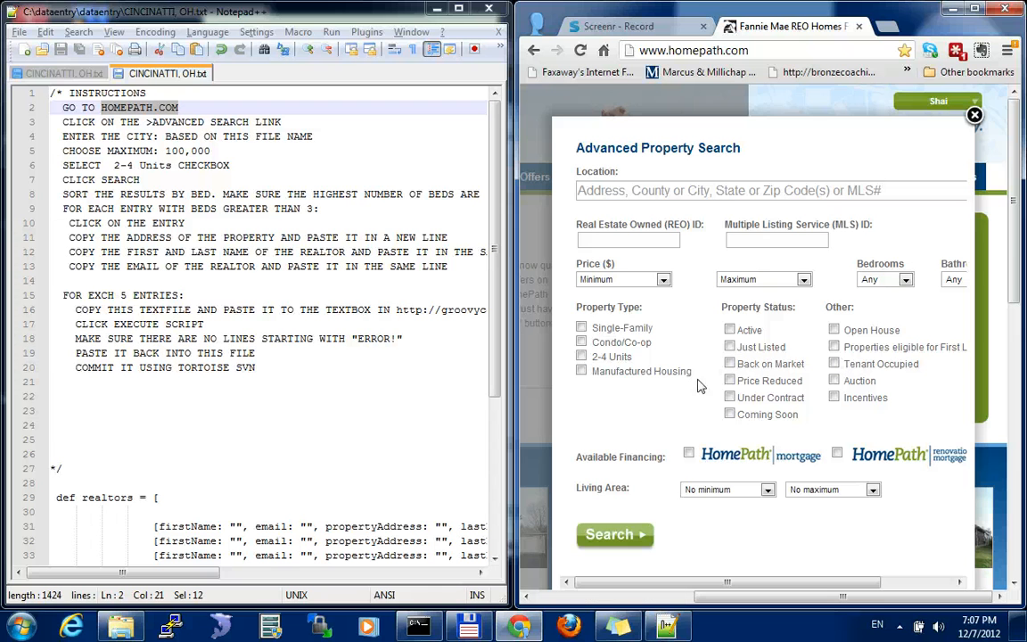
Search for properties in Cincinnati, OH with a maximum price of 100,000 and the property type 2-4 Units
left_click(674, 186)
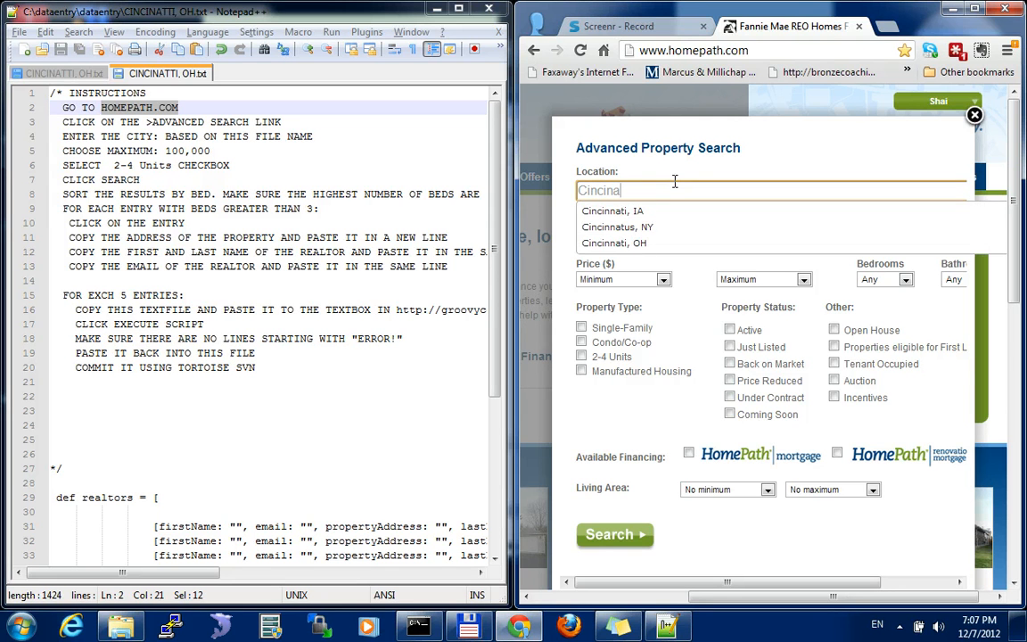
left_click(616, 242)
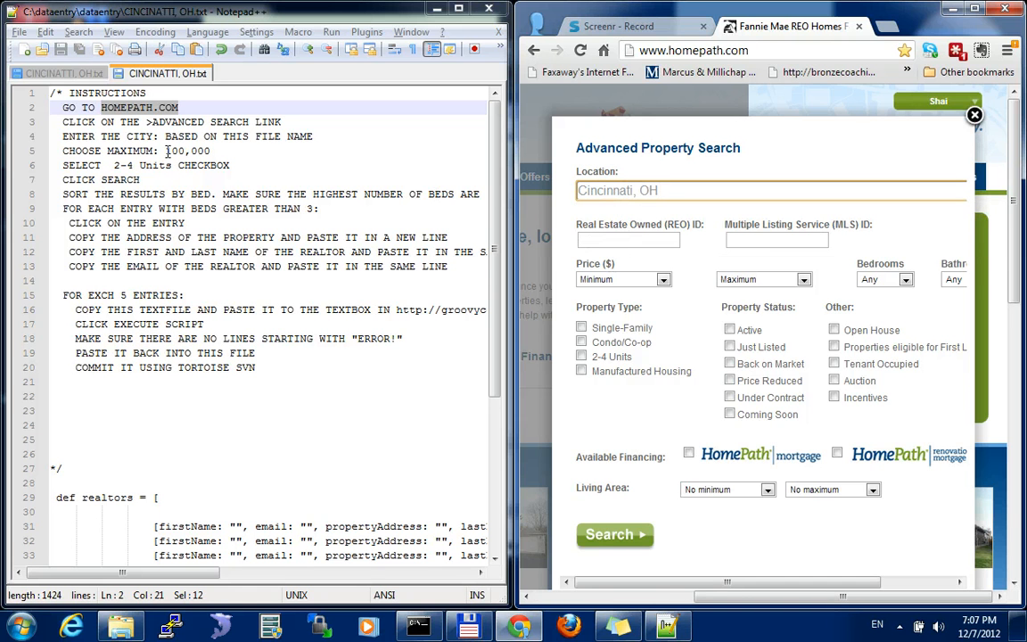
left_click(792, 279)
left_click(686, 310)
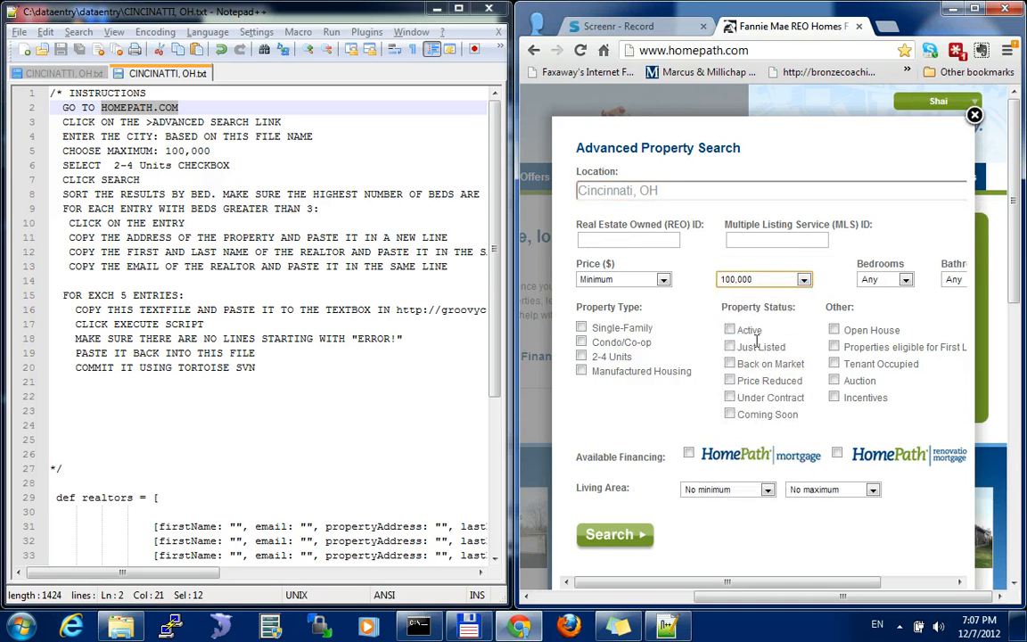
left_click(581, 355)
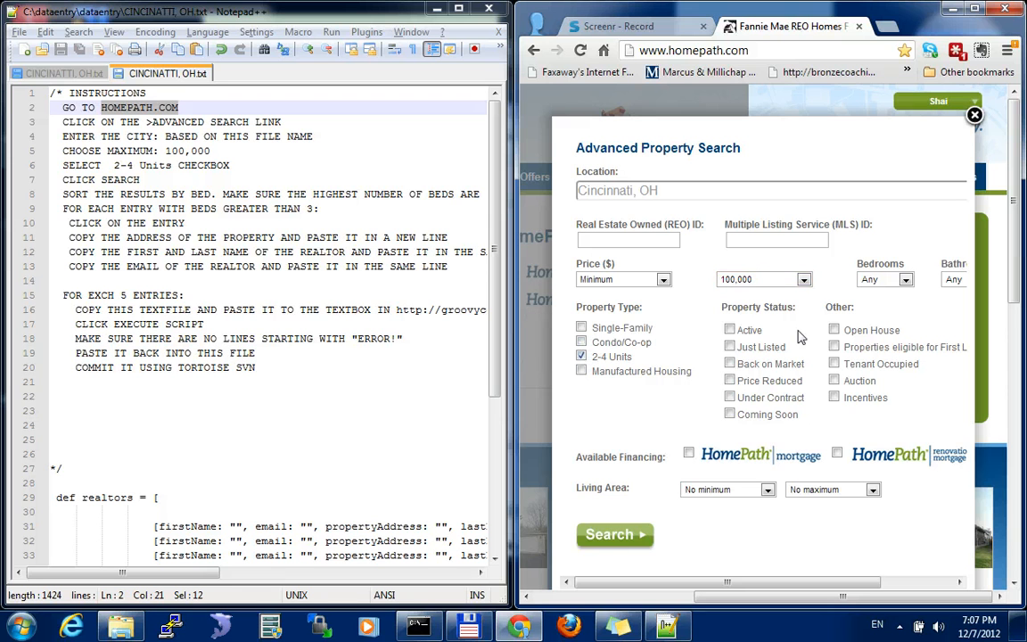
left_click(606, 536)
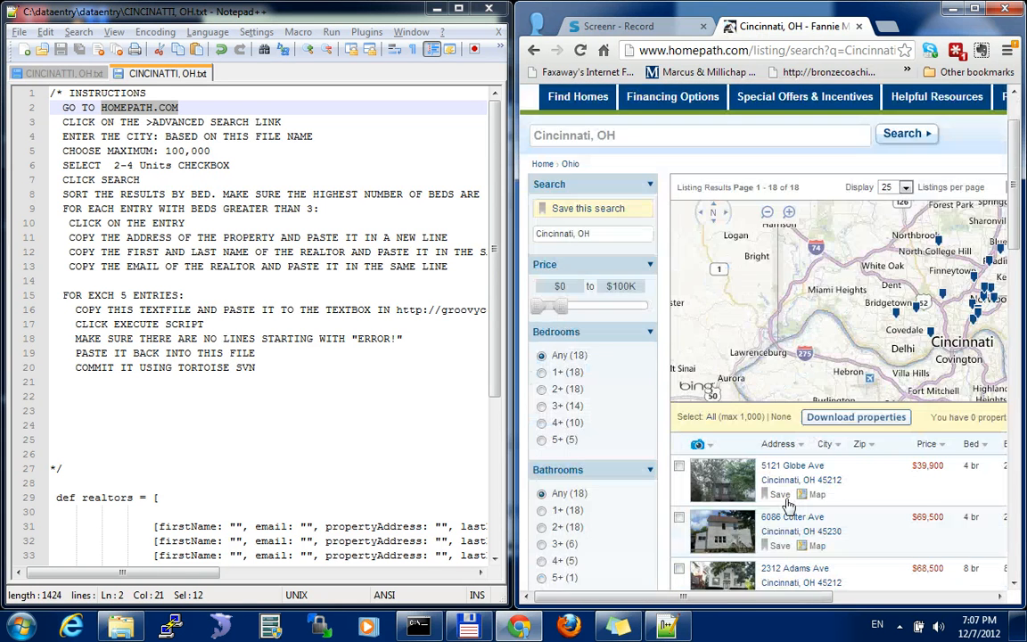
Sort the listing results by number of beds, highest first, and open the first listing's details
scroll(776, 545, "down", 3)
scroll(798, 482, "right", 4)
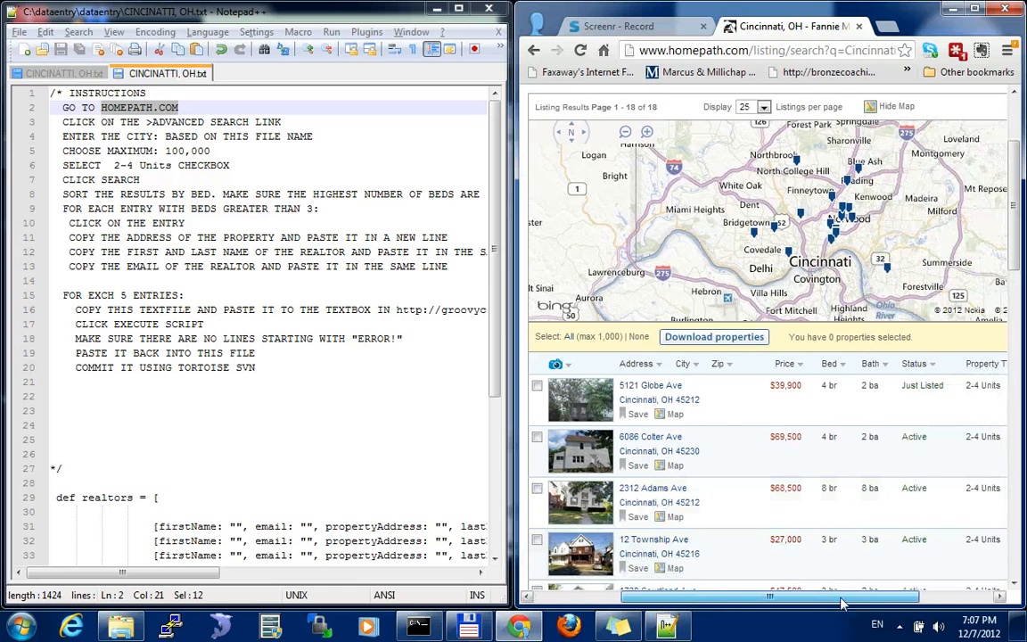
left_click(823, 364)
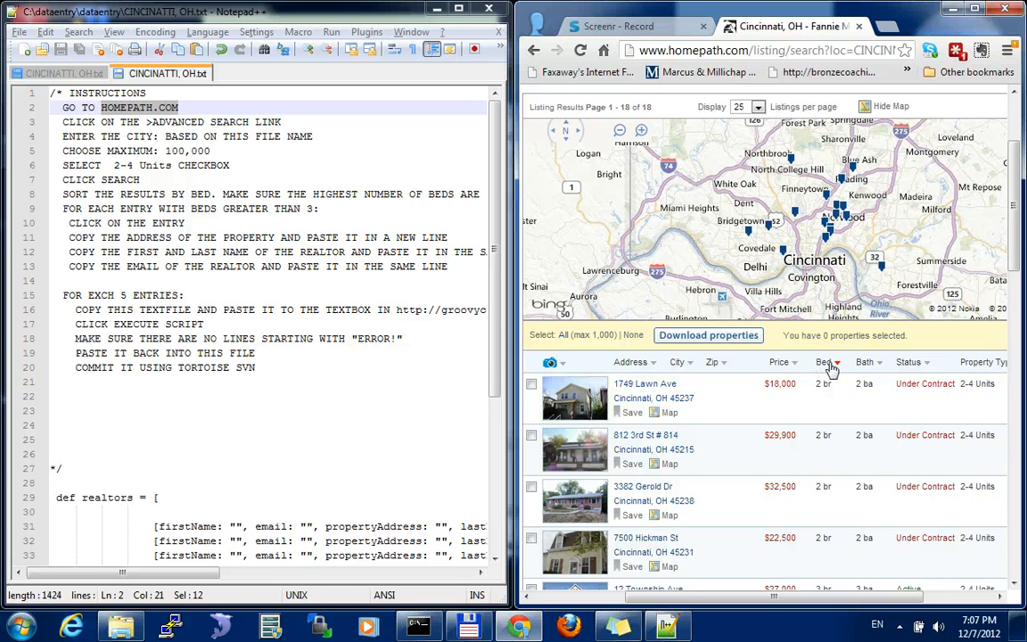
left_click(829, 364)
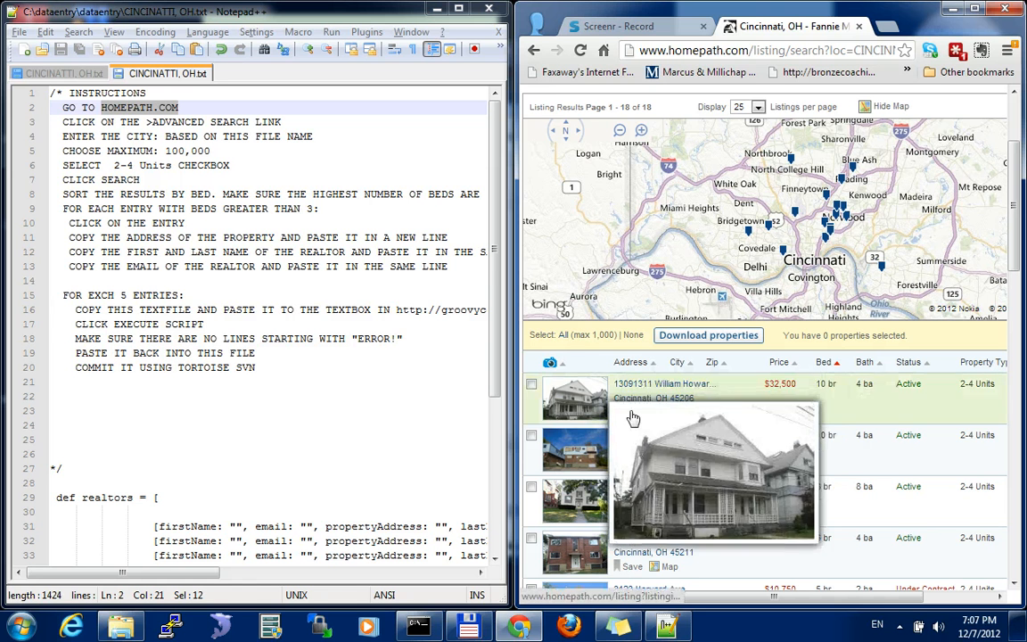
left_click(649, 384)
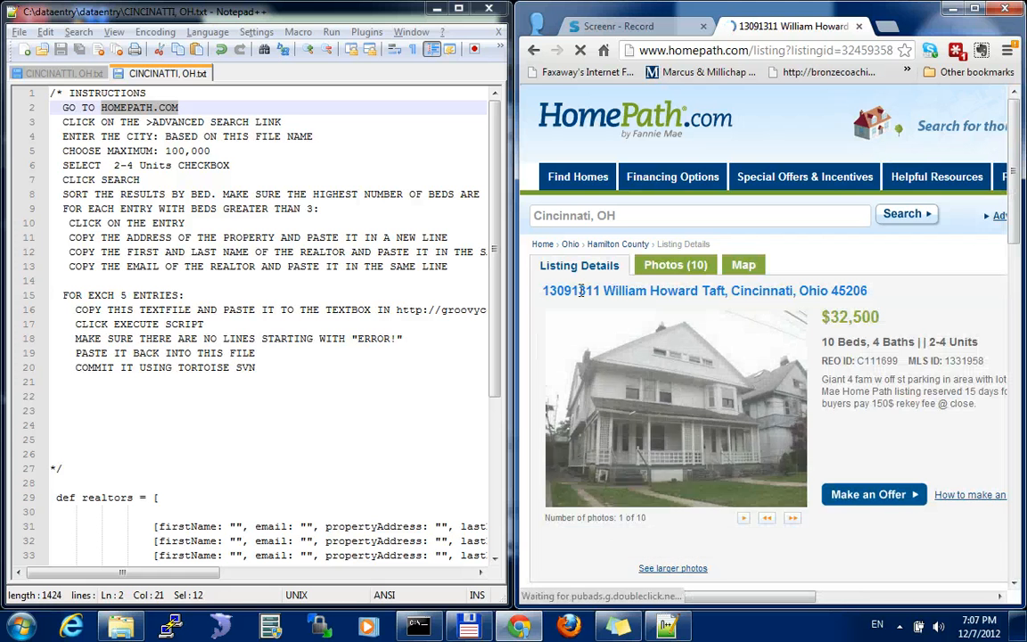
Try to copy the listing's address into the empty propertyAddress value of the first realtor entry
double_click(571, 291)
triple_click(570, 290)
key("ctrl+c")
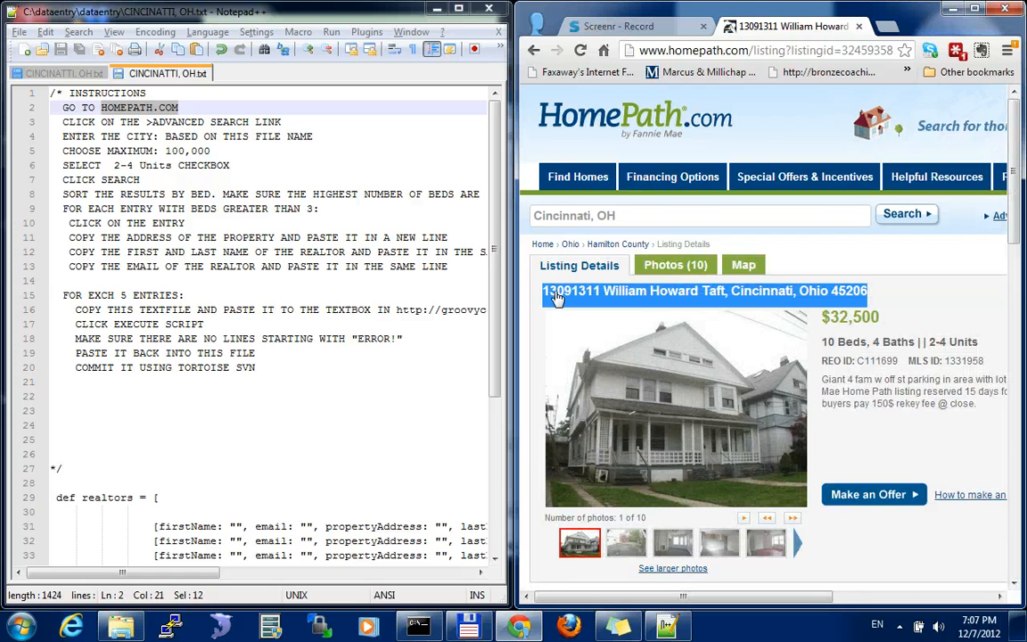
left_click_drag(172, 573, 228, 573)
left_click(310, 526)
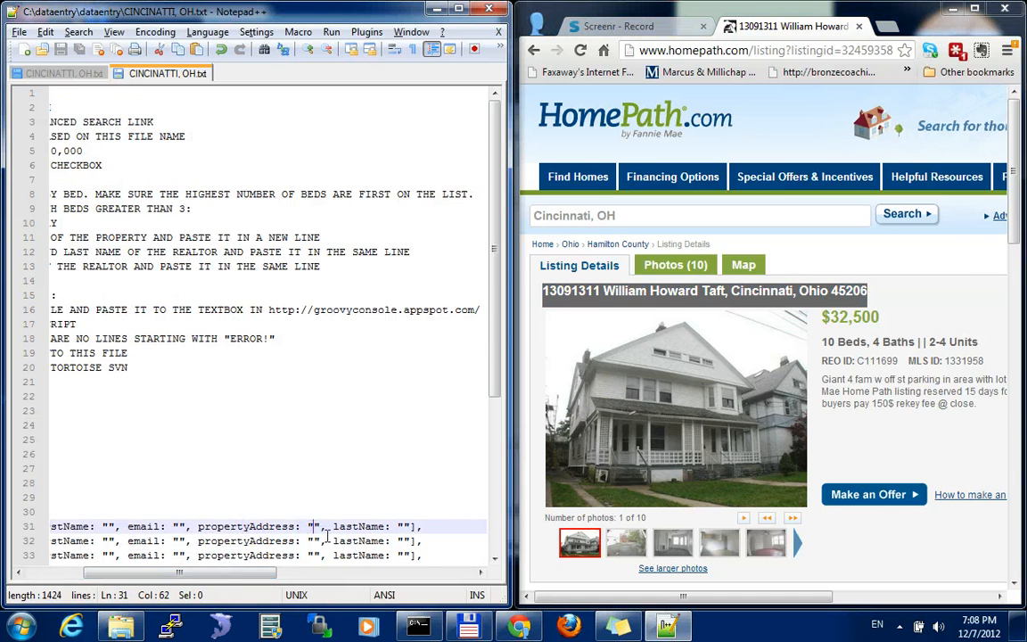
key("ctrl+v")
key("ctrl+z")
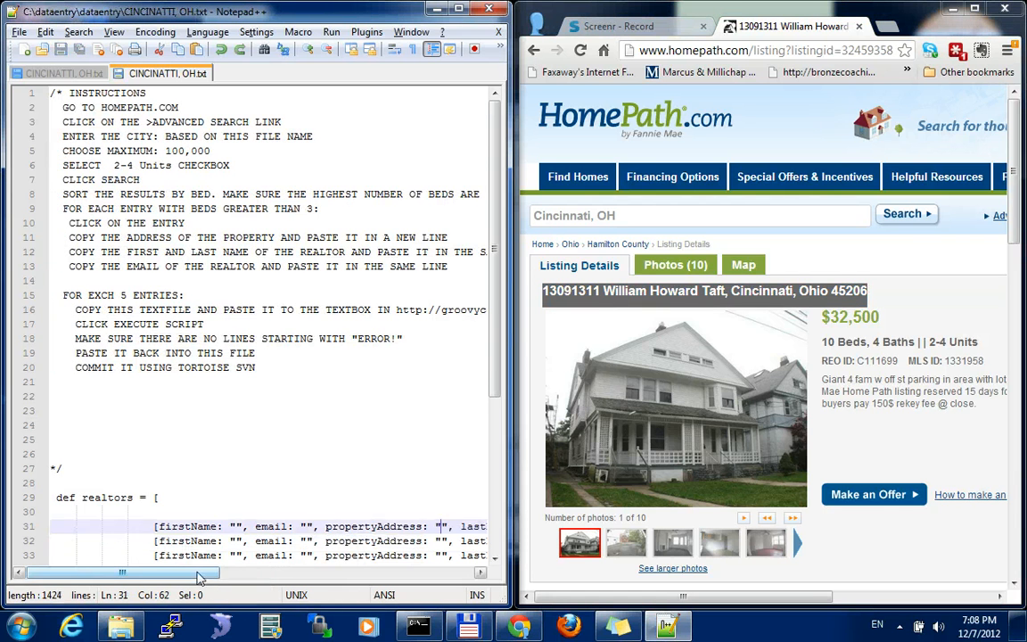
Duplicate the five blank realtor entries below the existing ones, adding a comma after the fifth entry and an empty line between the groups
scroll(268, 509, "down", 3)
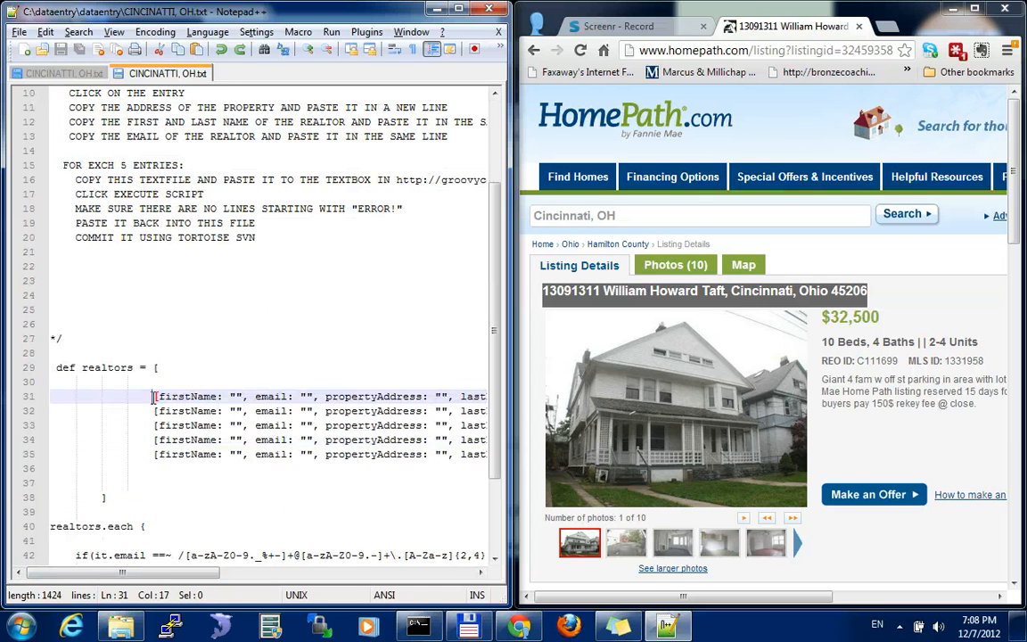
left_click_drag(153, 397, 503, 459)
key("ctrl+c")
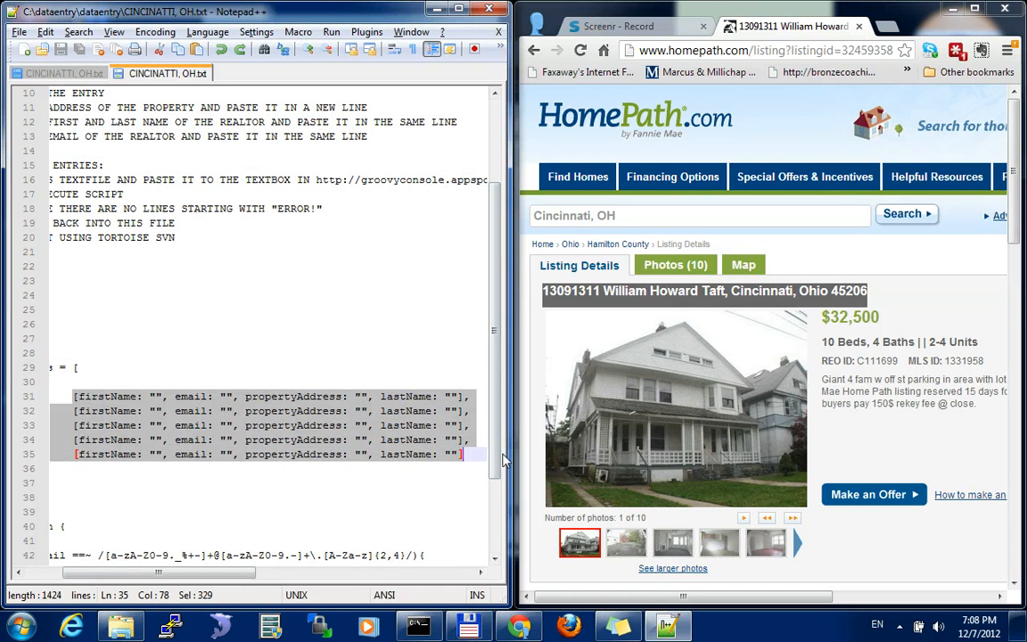
key("Right")
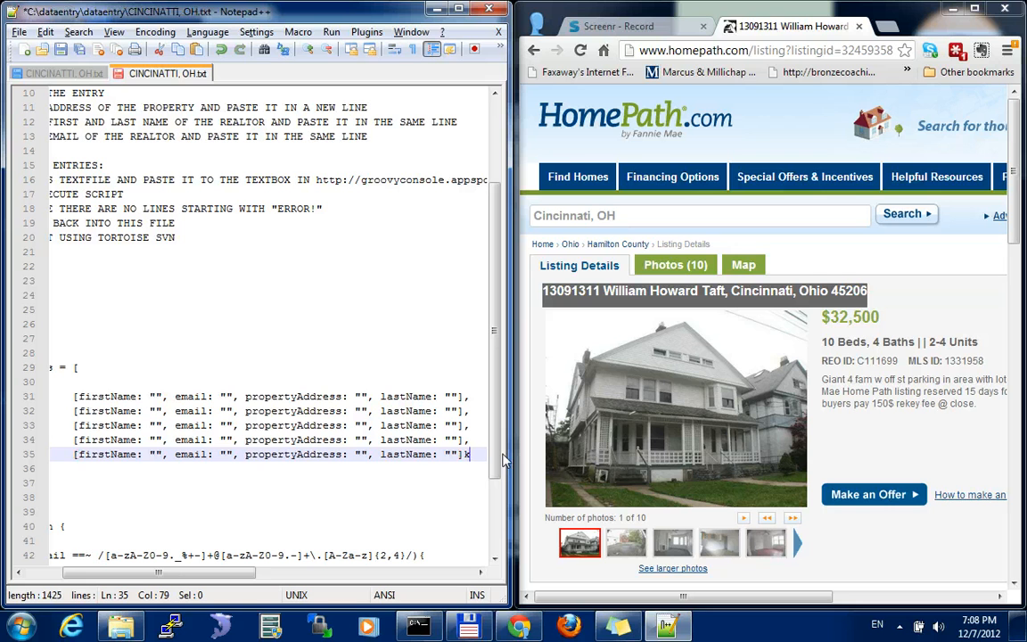
type(",")
key("Return")
key("Return")
key("ctrl+v")
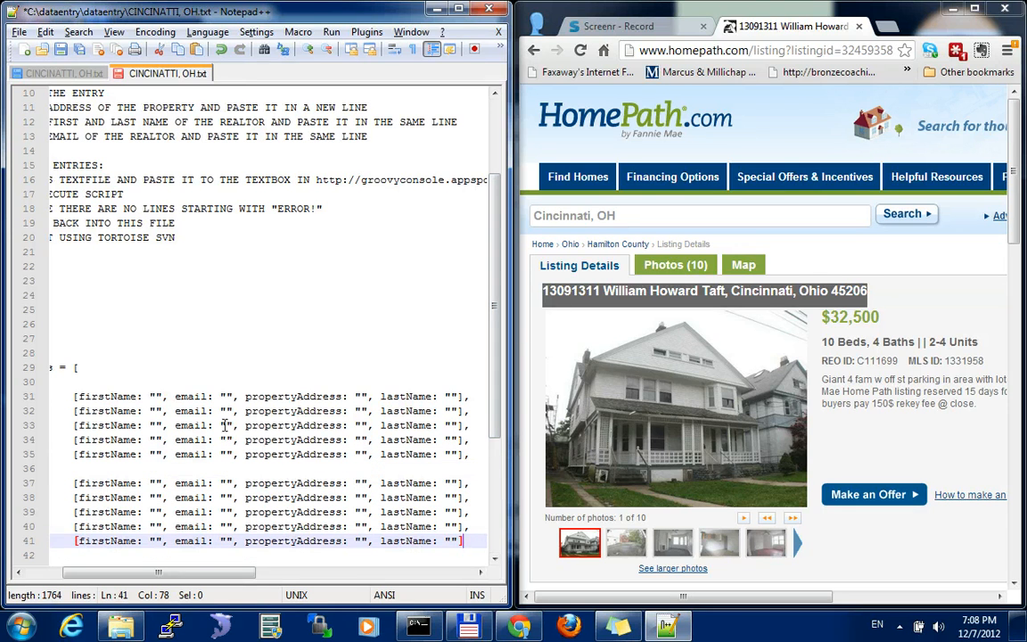
Copy the full address of the open HomePath listing into the first realtor entry's propertyAddress value
left_click(598, 297)
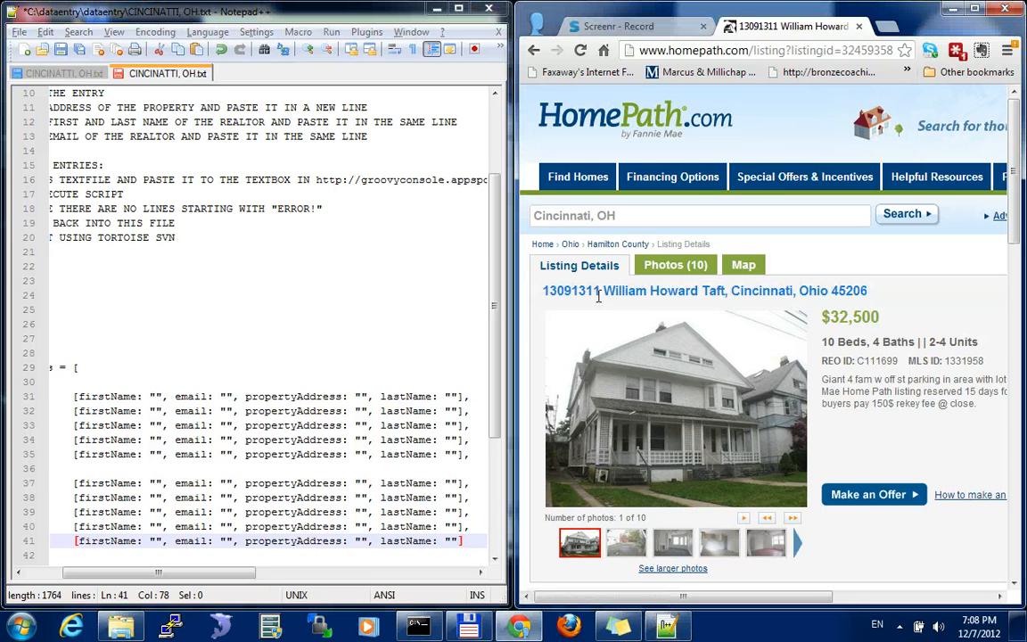
triple_click(598, 297)
left_click_drag(869, 292, 533, 291)
key("ctrl+c")
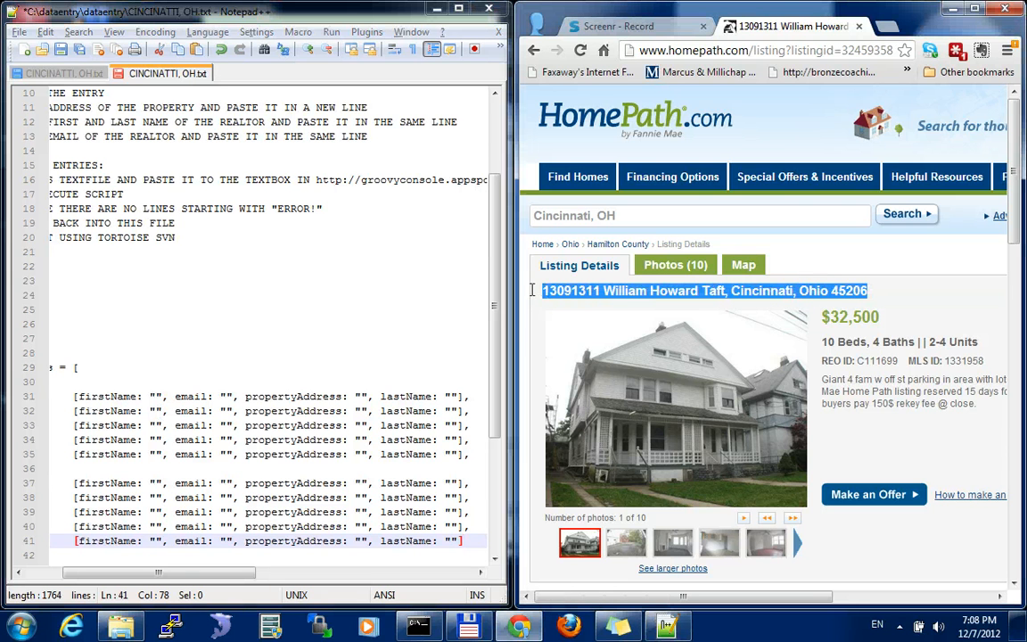
left_click(360, 396)
key("ctrl+v")
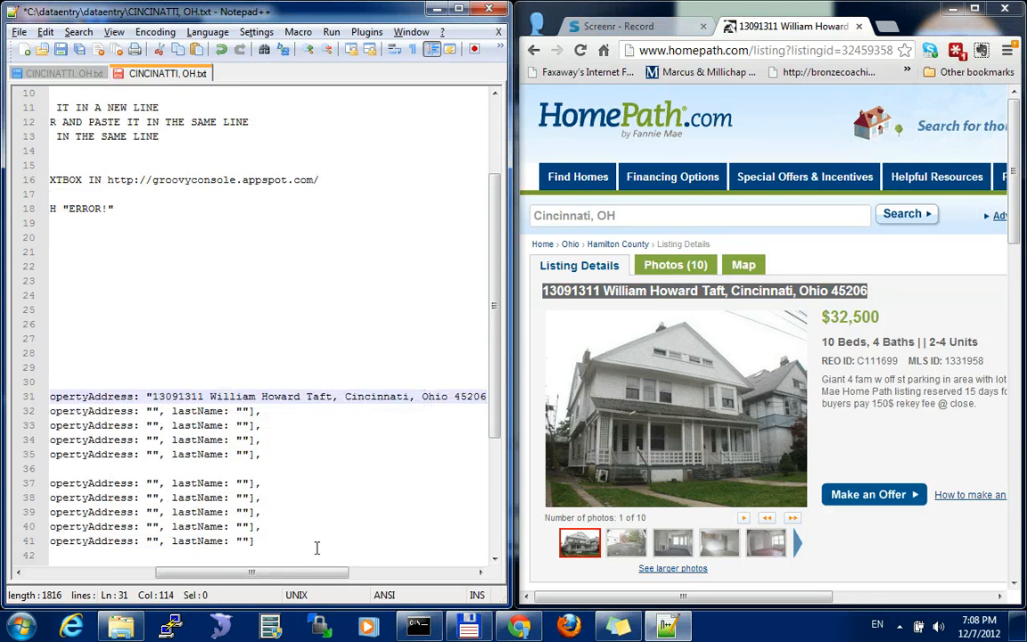
Copy the realtor's first name from the listing's contact information into the first entry's firstName value, removing the trailing space
left_click_drag(297, 571, 236, 571)
left_click(907, 398)
scroll(907, 398, "down", 1)
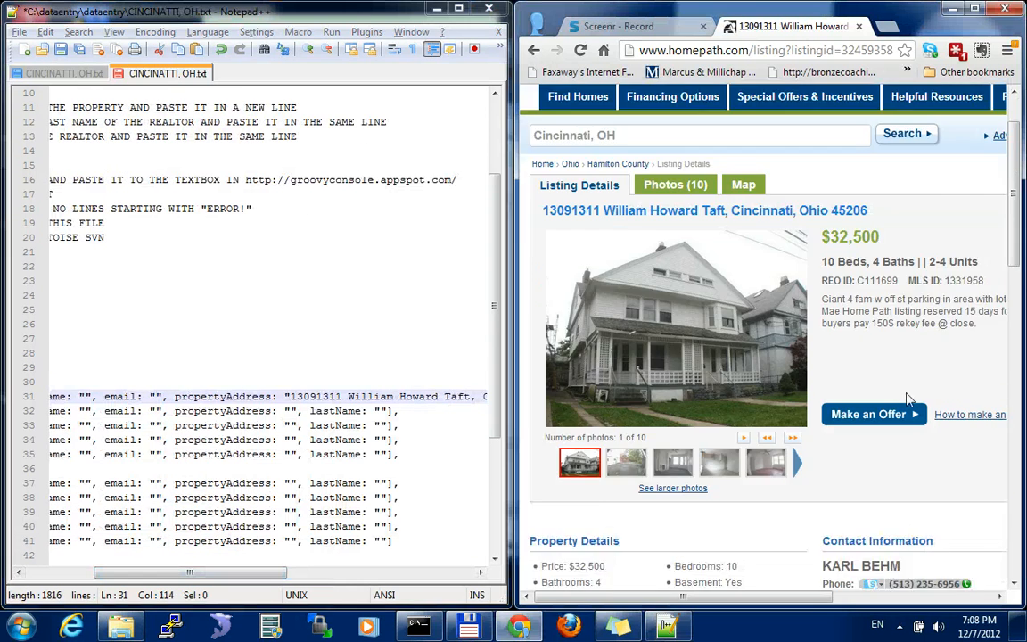
scroll(907, 398, "down", 2)
double_click(838, 407)
key("ctrl+c")
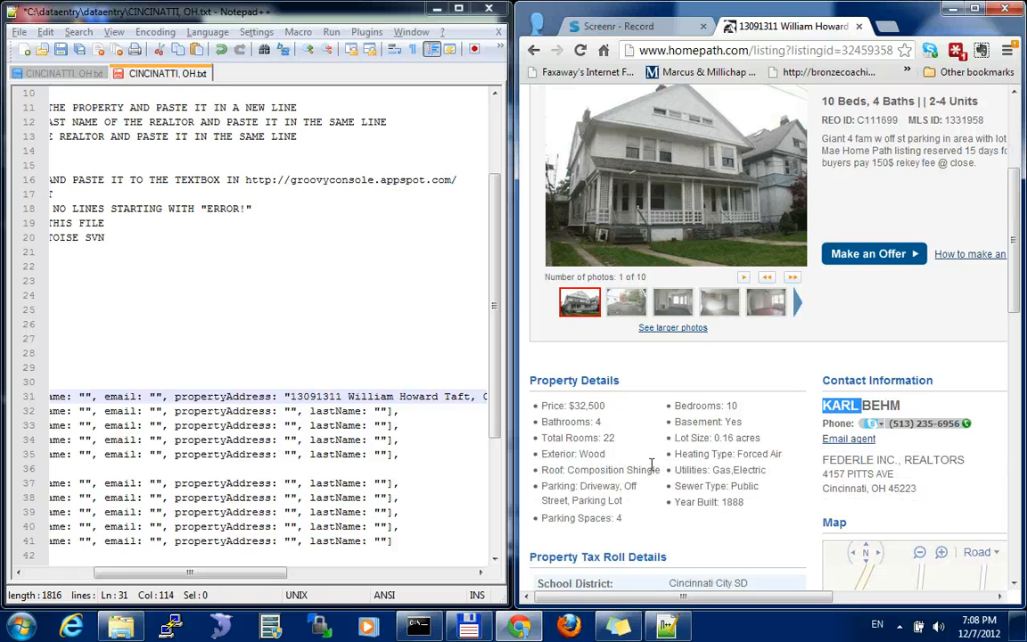
left_click_drag(161, 572, 117, 573)
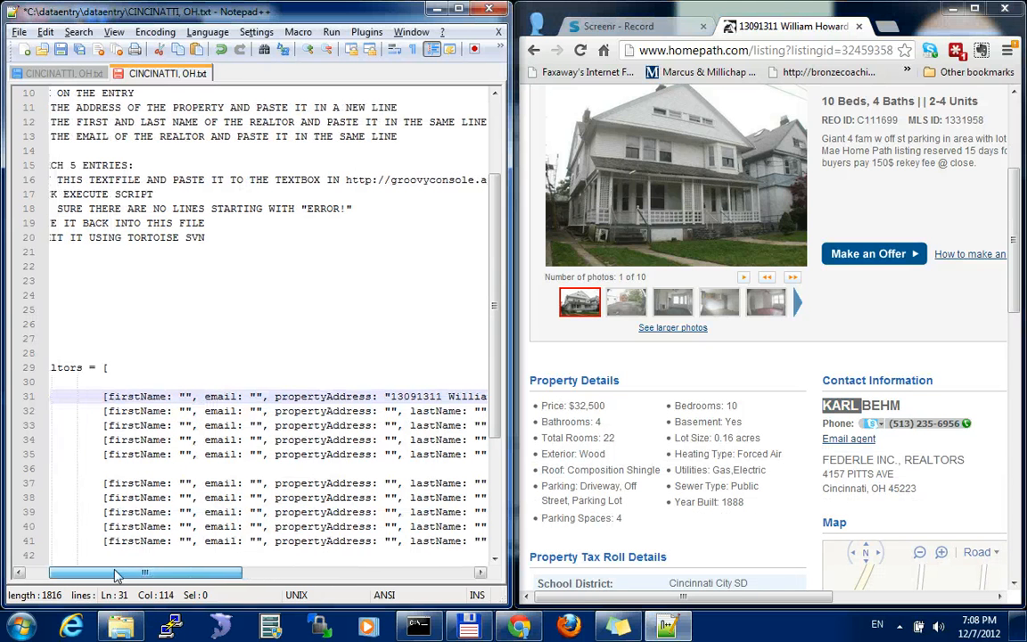
left_click(185, 394)
key("ctrl+v")
key("BackSpace")
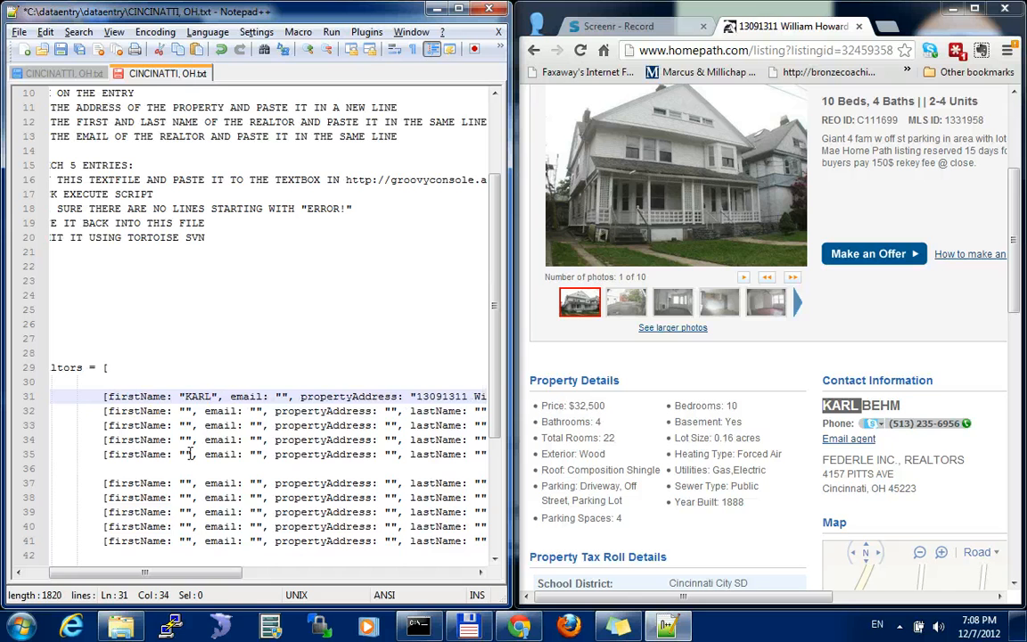
Copy the realtor's last name from the contact information into the first entry's lastName value
left_click_drag(214, 573, 458, 559)
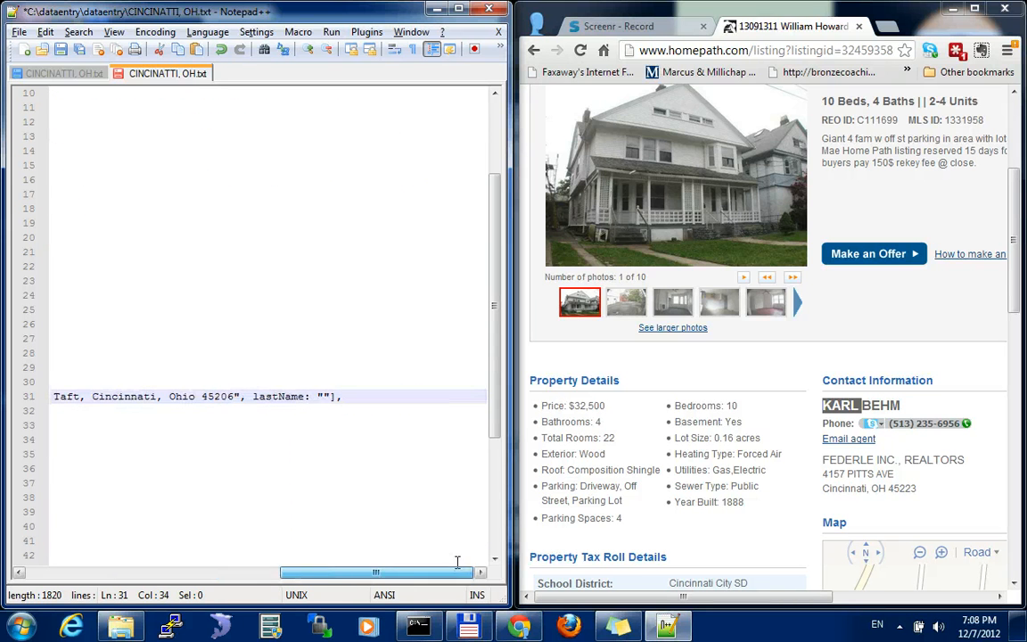
double_click(881, 406)
key("ctrl+c")
left_click(325, 396)
key("ctrl+v")
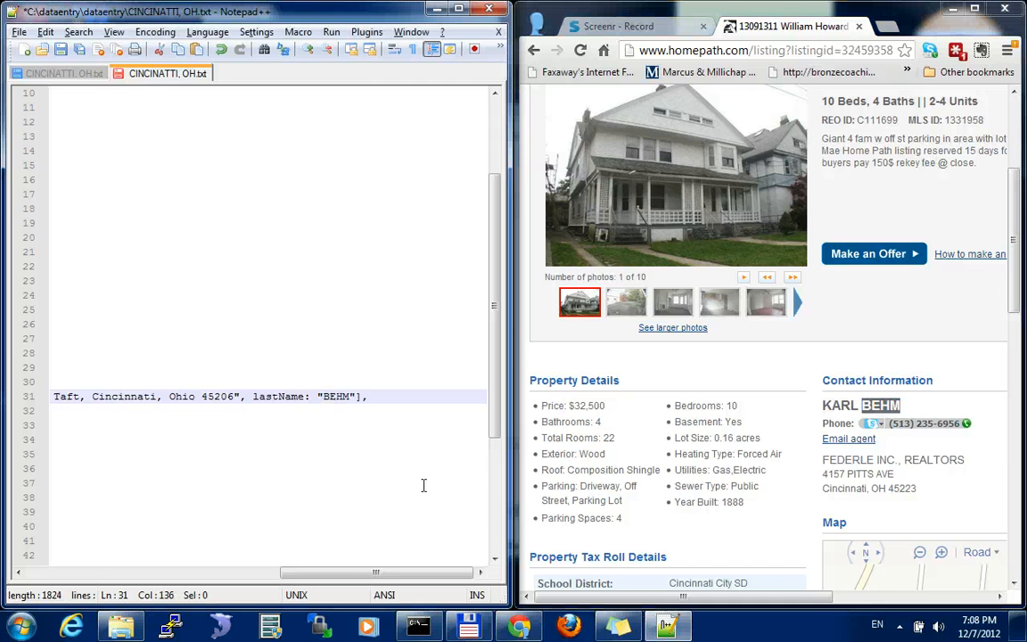
Copy the email address behind the listing's Email agent link into the first entry's email value
key("ctrl+End")
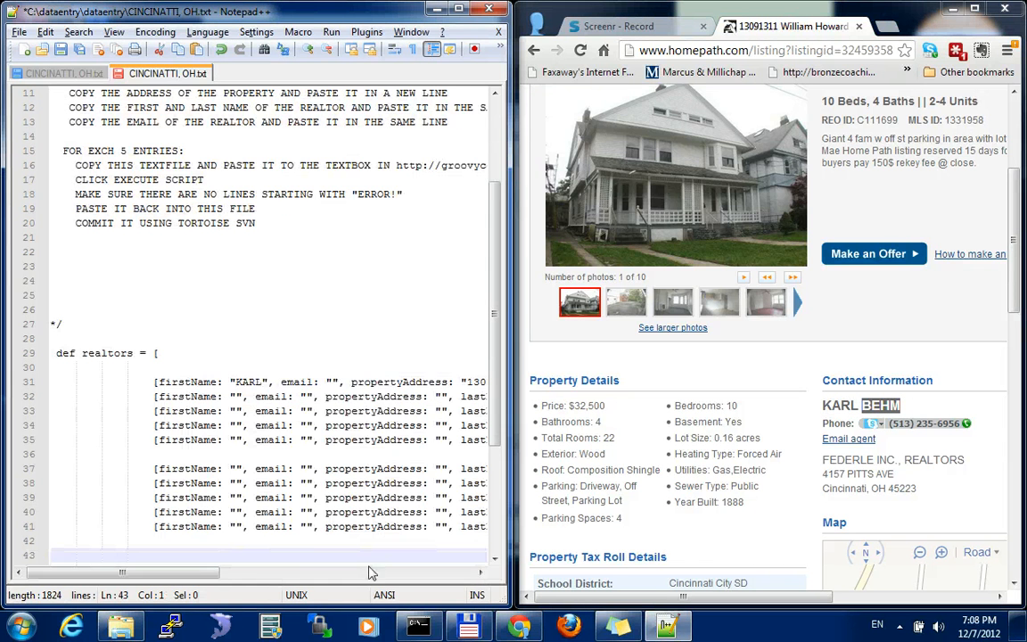
left_click_drag(214, 578, 216, 577)
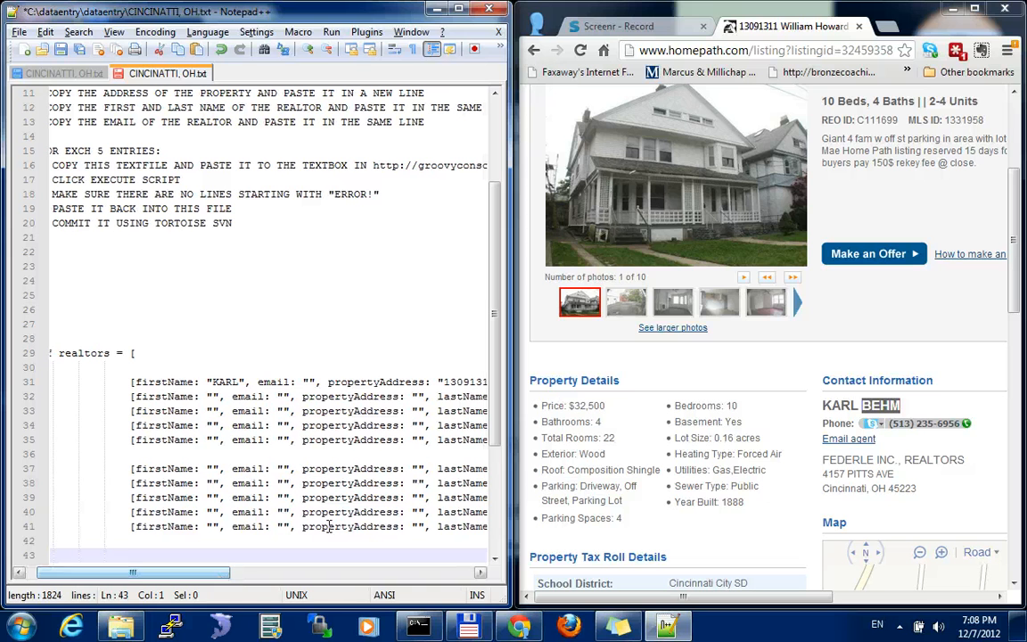
left_click(852, 473)
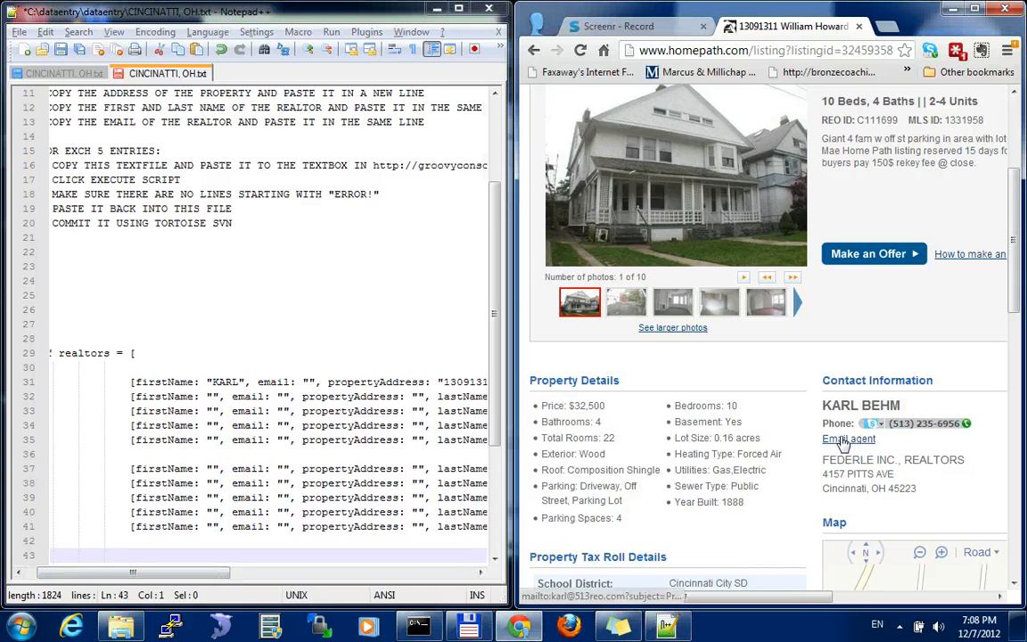
right_click(845, 442)
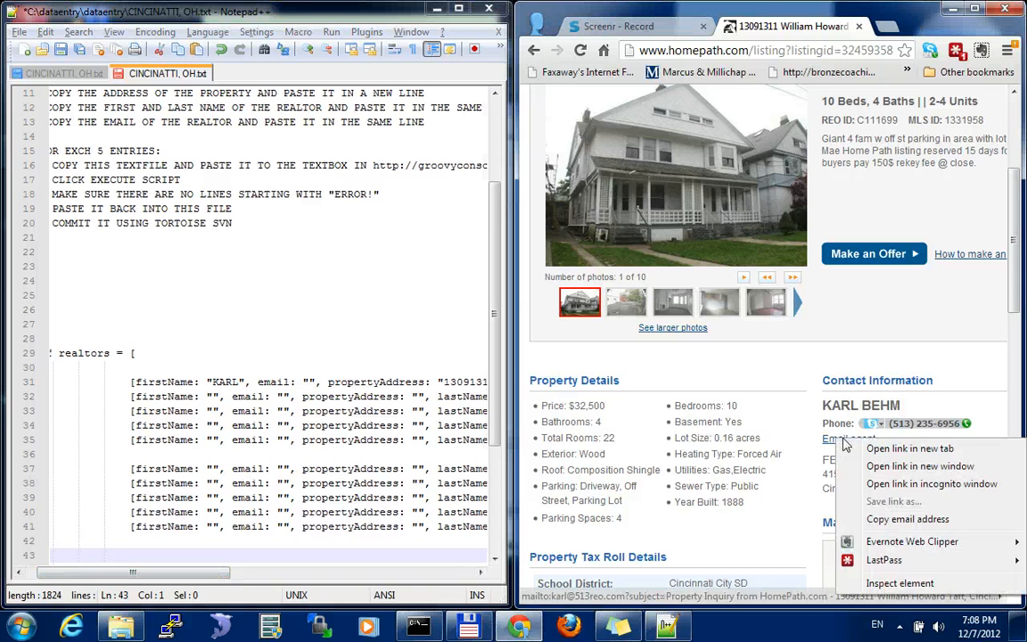
left_click(907, 520)
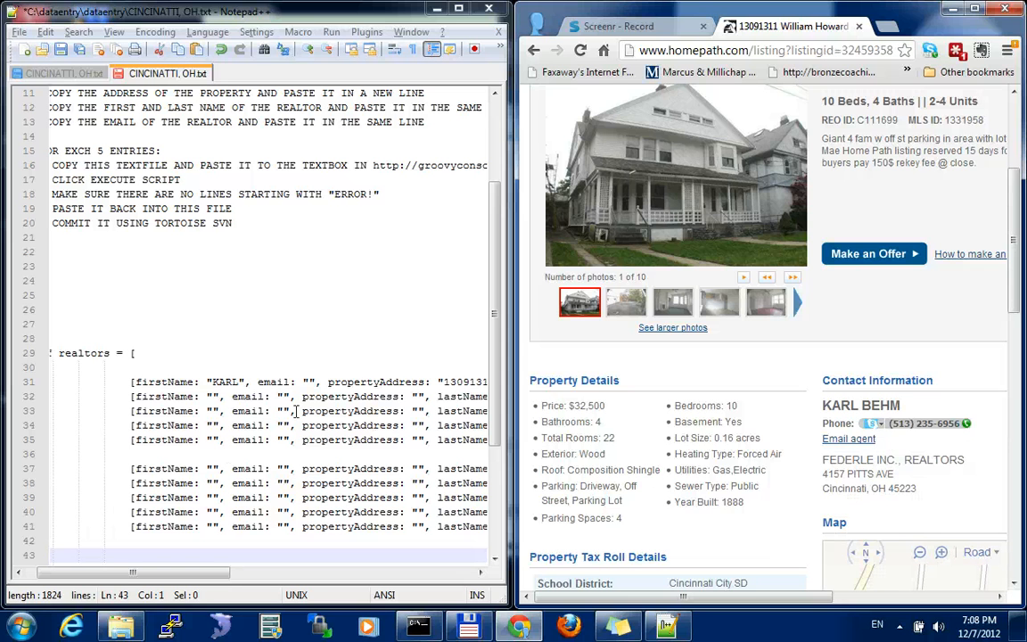
left_click(309, 382)
key("ctrl+v")
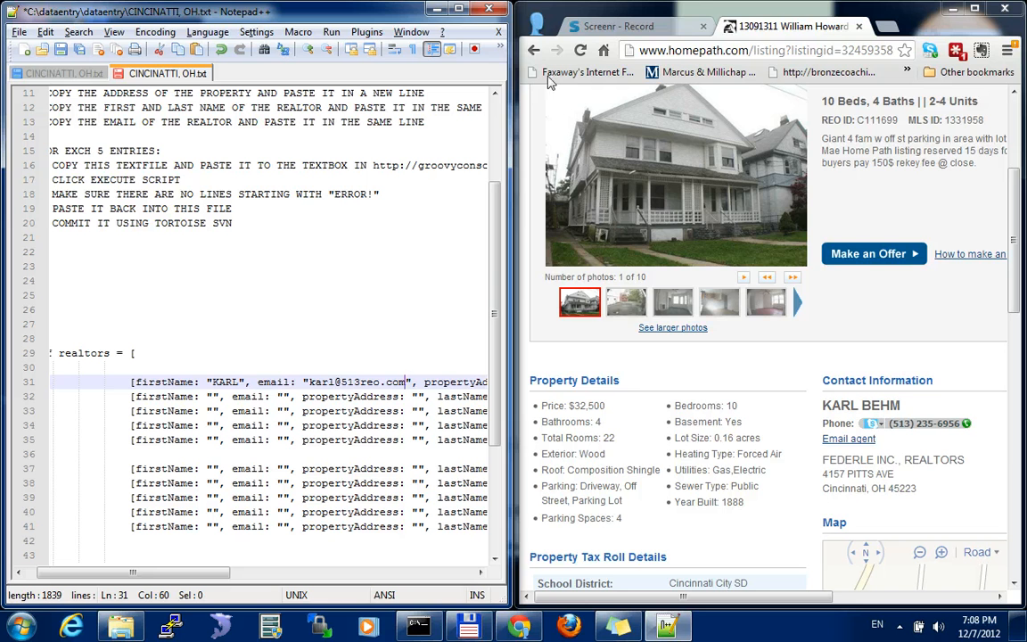
Open the second listing in the search results and copy its full address into the second entry's propertyAddress value
left_click(533, 51)
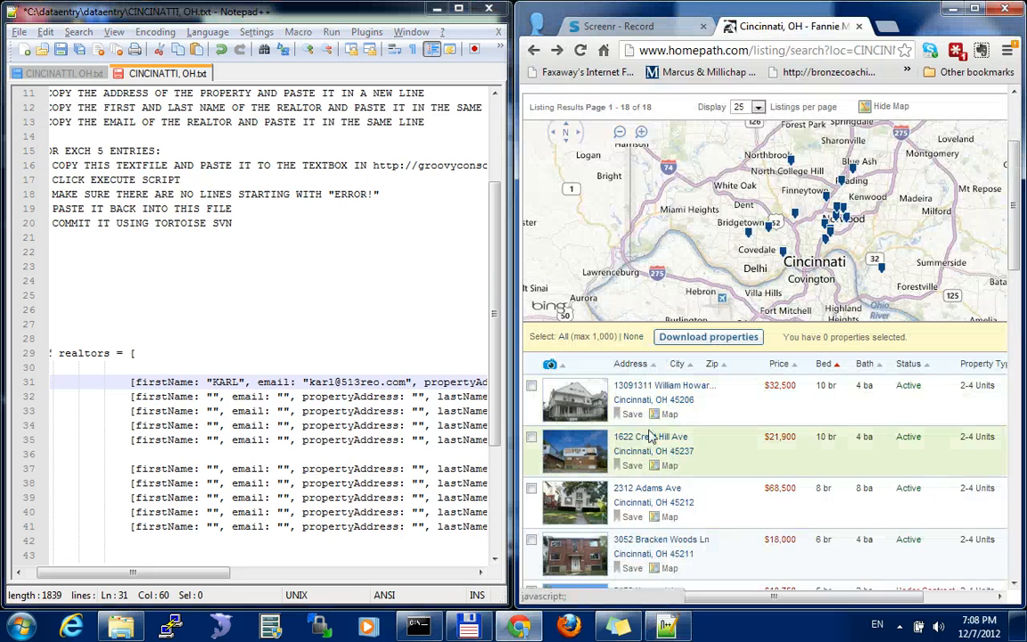
mouse_move(560, 392)
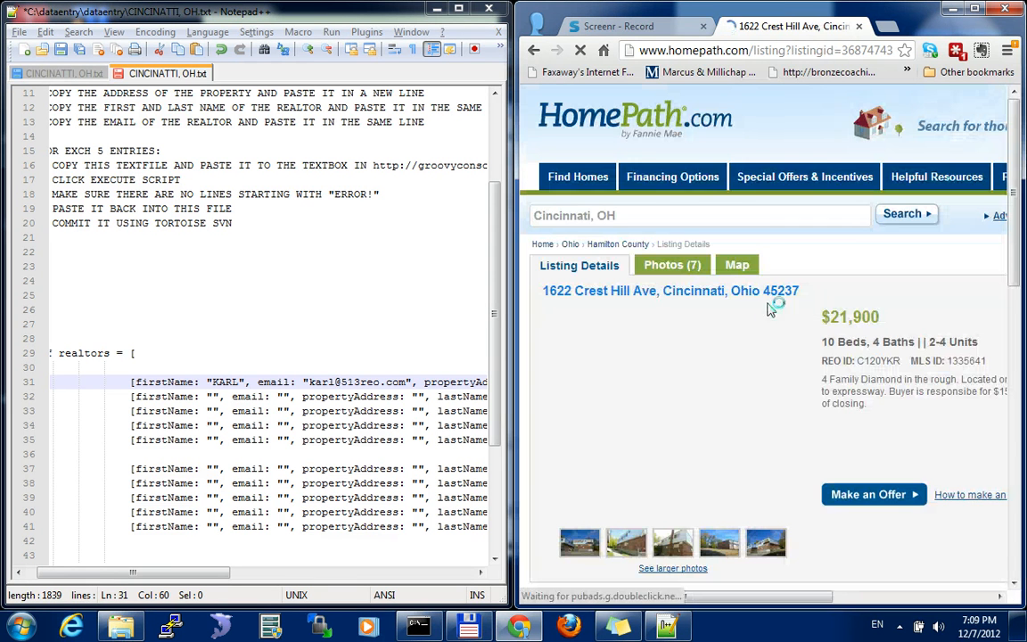
left_click_drag(757, 291, 543, 291)
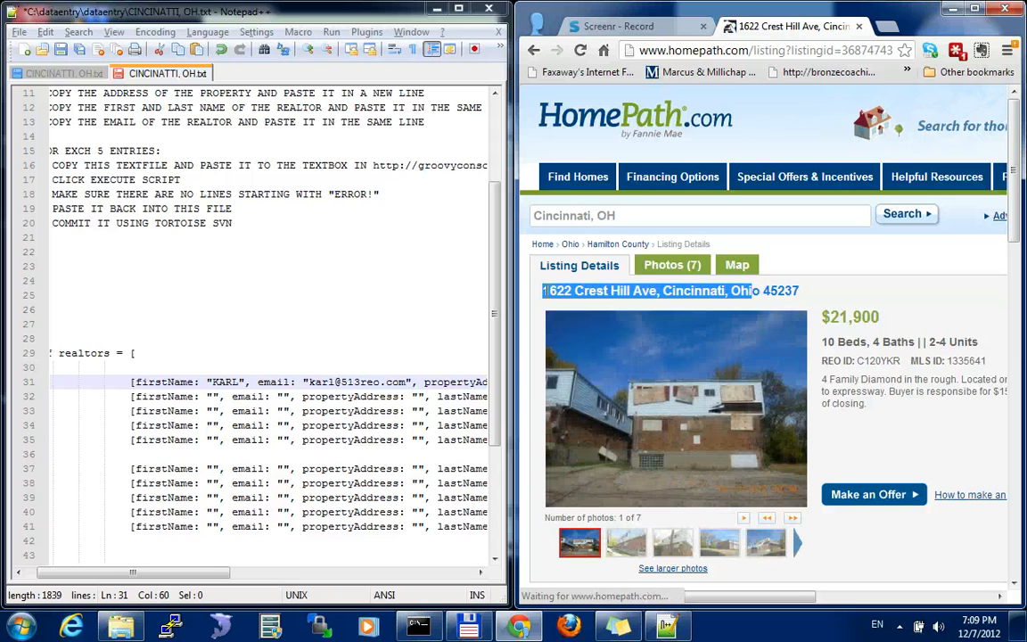
triple_click(649, 287)
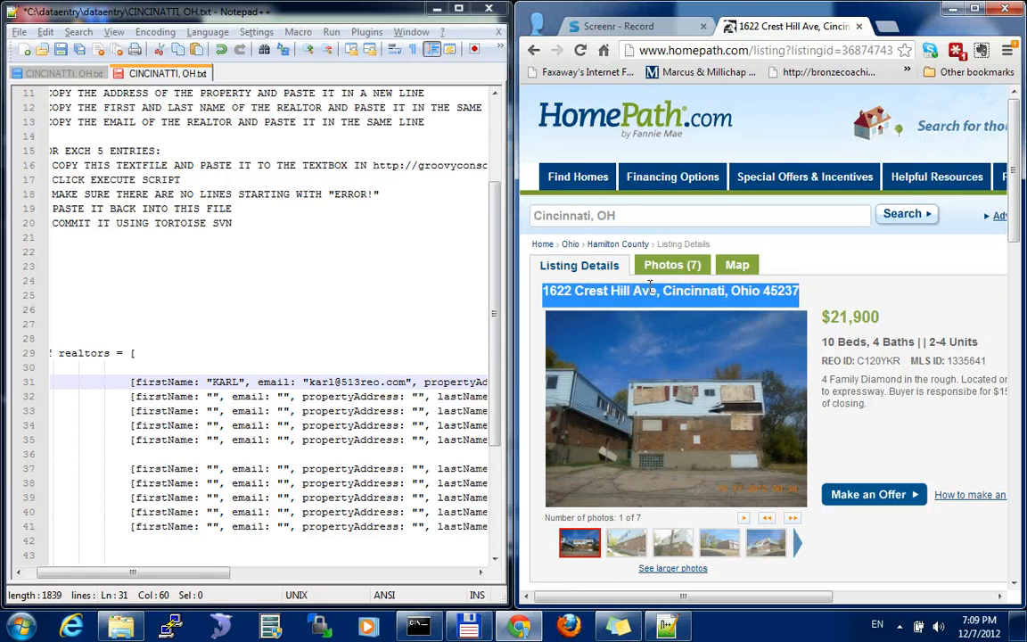
key("ctrl+c")
left_click(417, 396)
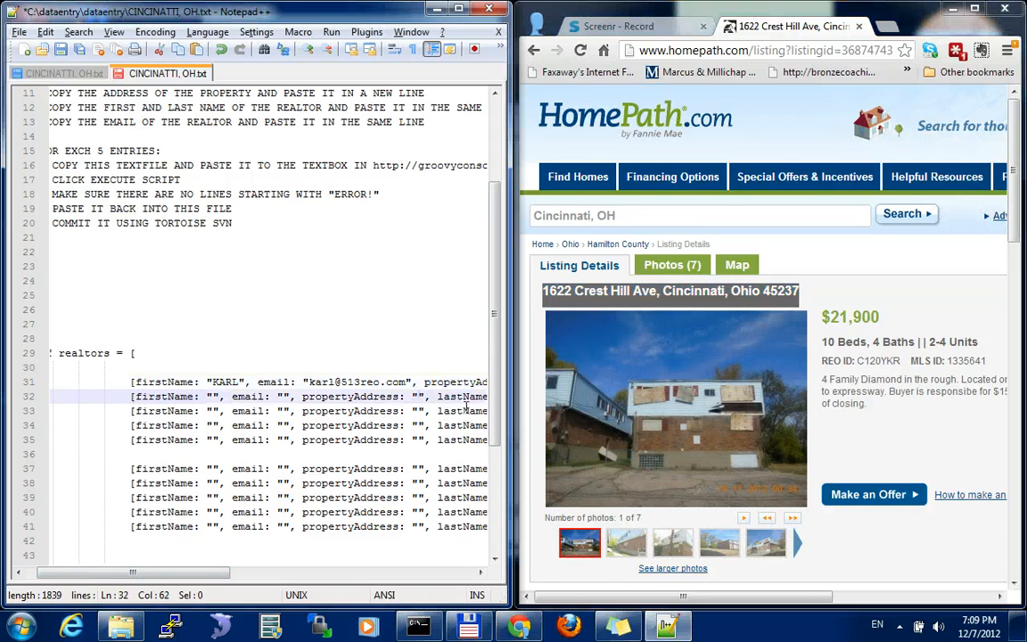
key("ctrl+v")
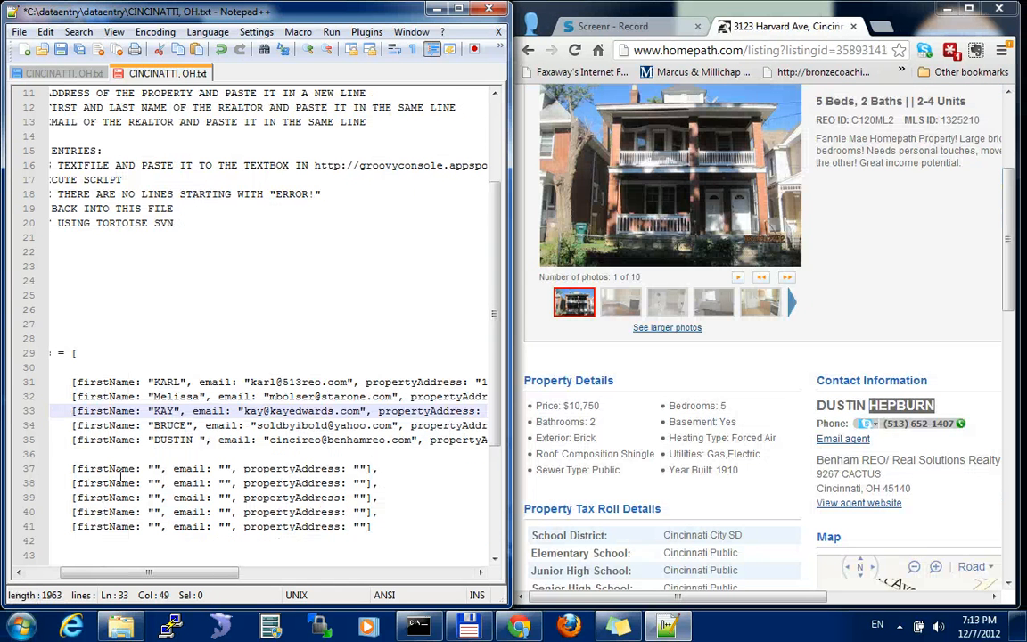
left_click_drag(174, 572, 151, 578)
left_click(186, 382)
double_click(300, 382)
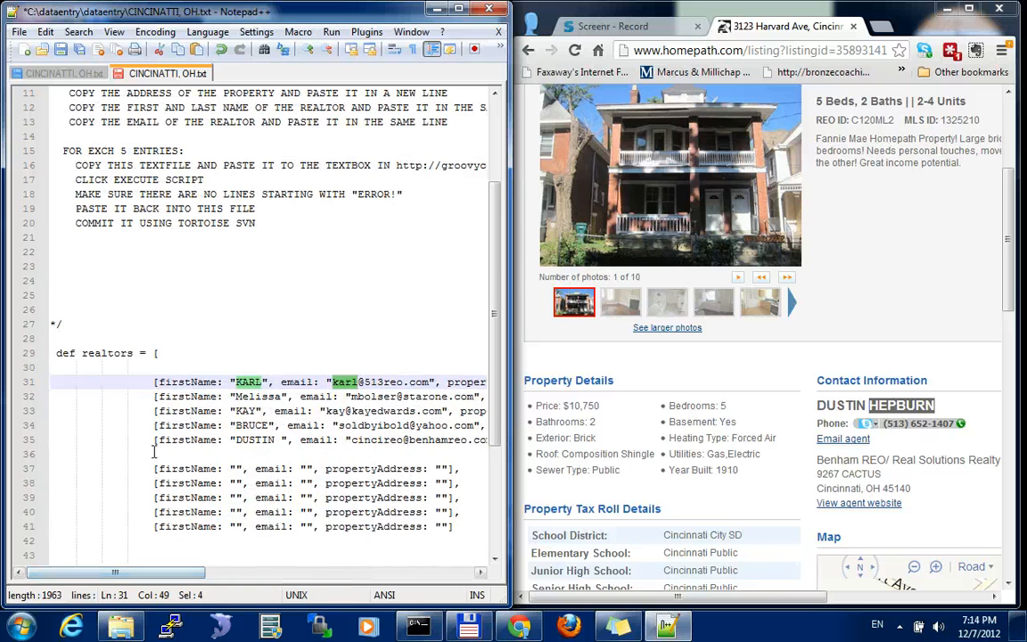
Move the five blank realtor entries out of the file into a new Notepad document, and save CINCINATTI, OH.txt
left_click(201, 457)
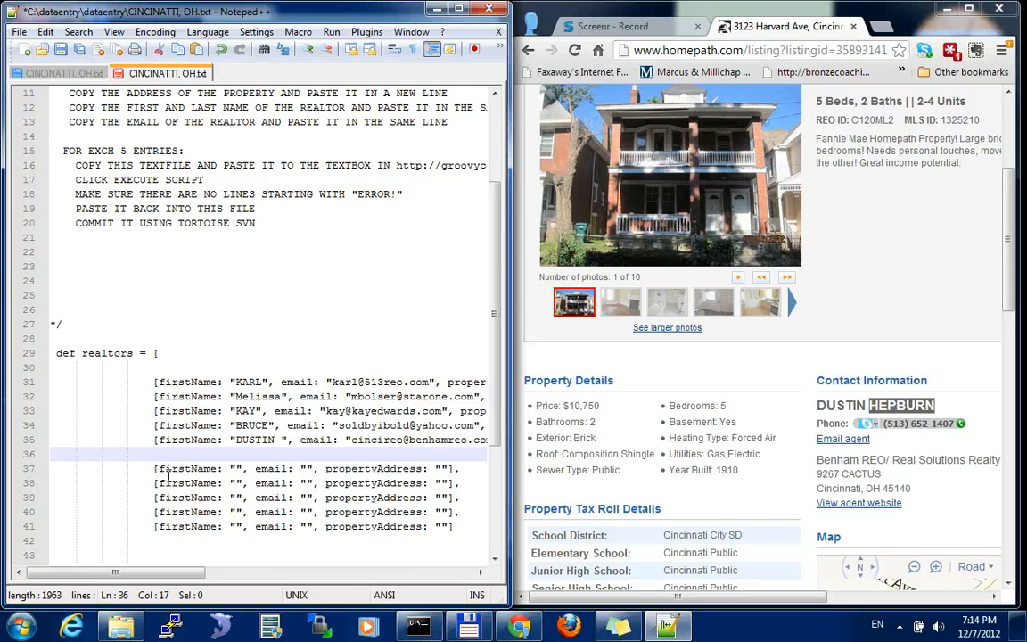
left_click_drag(154, 458, 466, 526)
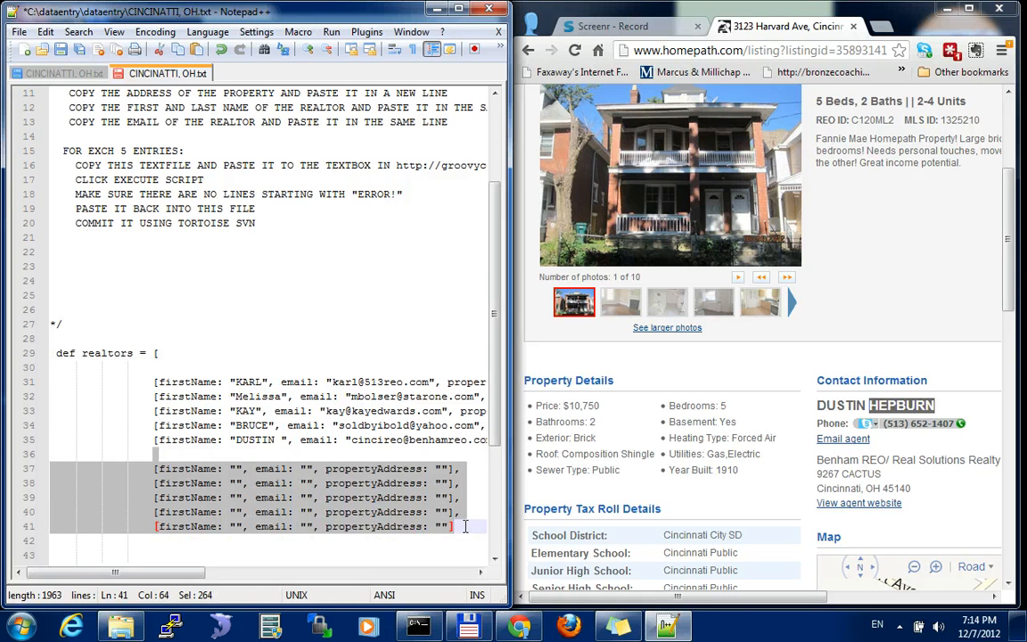
key("Delete")
left_click(20, 626)
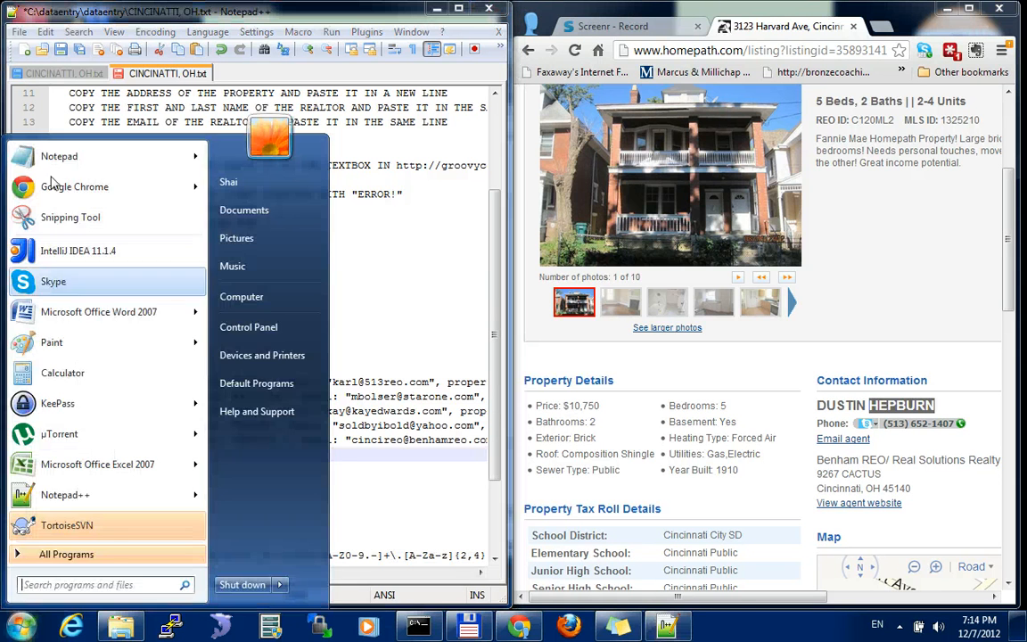
left_click(53, 157)
key("ctrl+v")
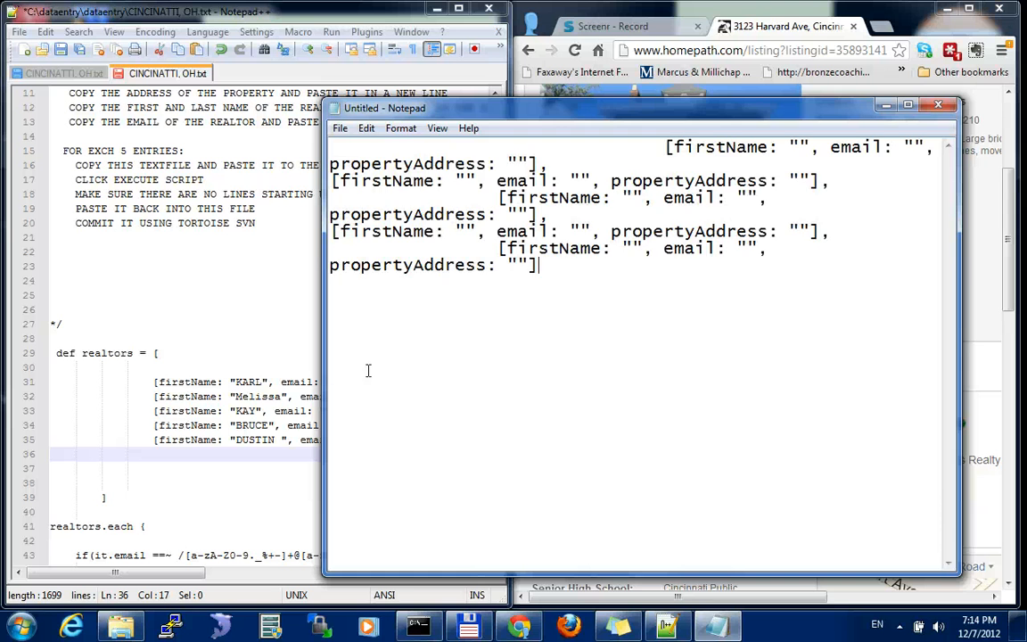
left_click(886, 104)
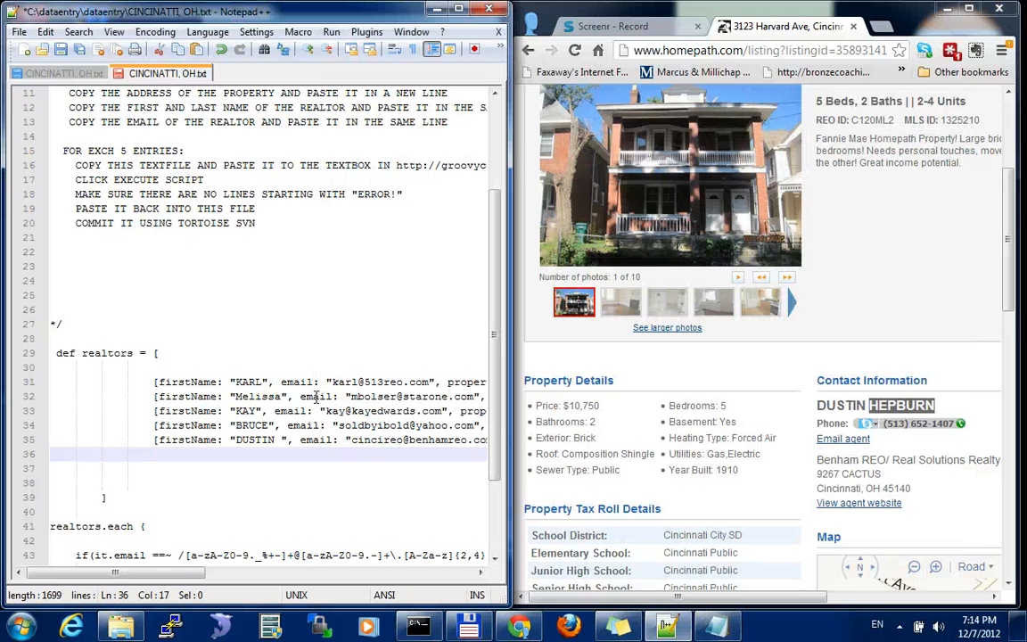
key("ctrl+s")
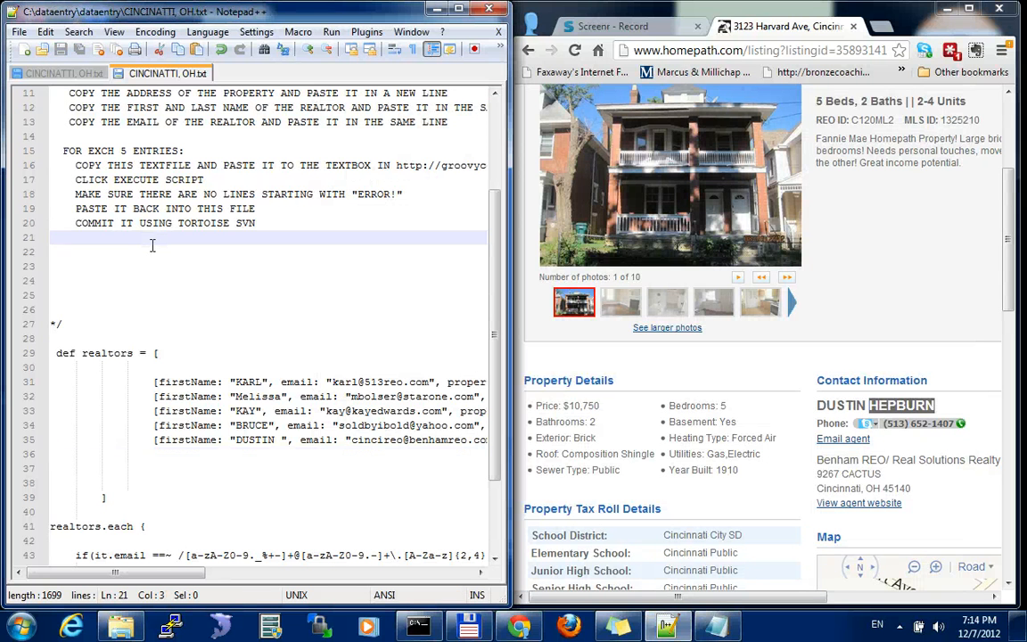
key("ctrl+a")
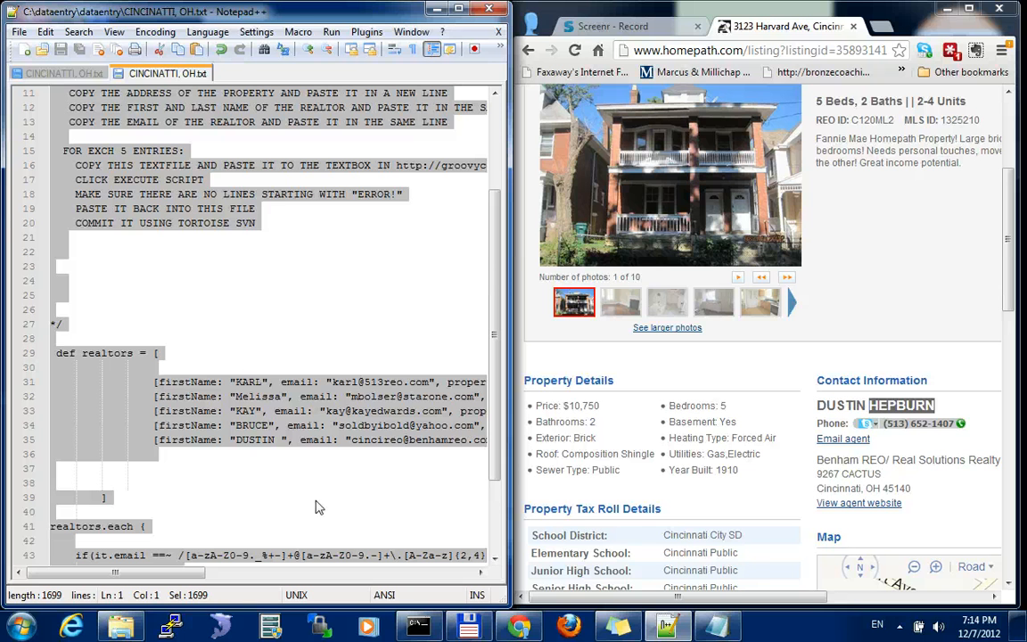
left_click(303, 368)
scroll(303, 361, "up", 2)
left_click_drag(188, 573, 295, 576)
left_click_drag(136, 251, 353, 254)
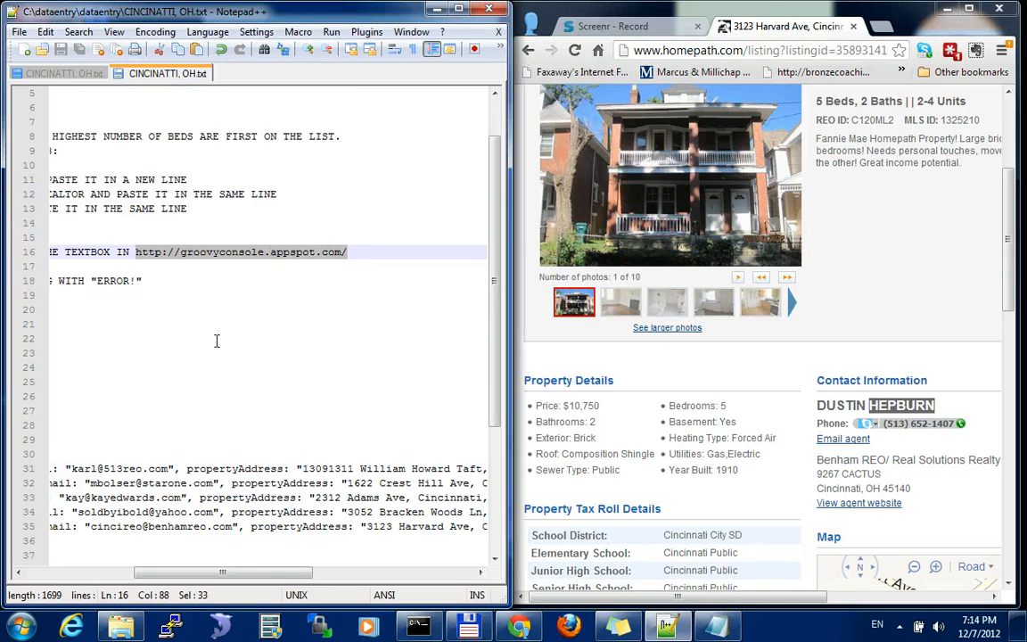
left_click(880, 25)
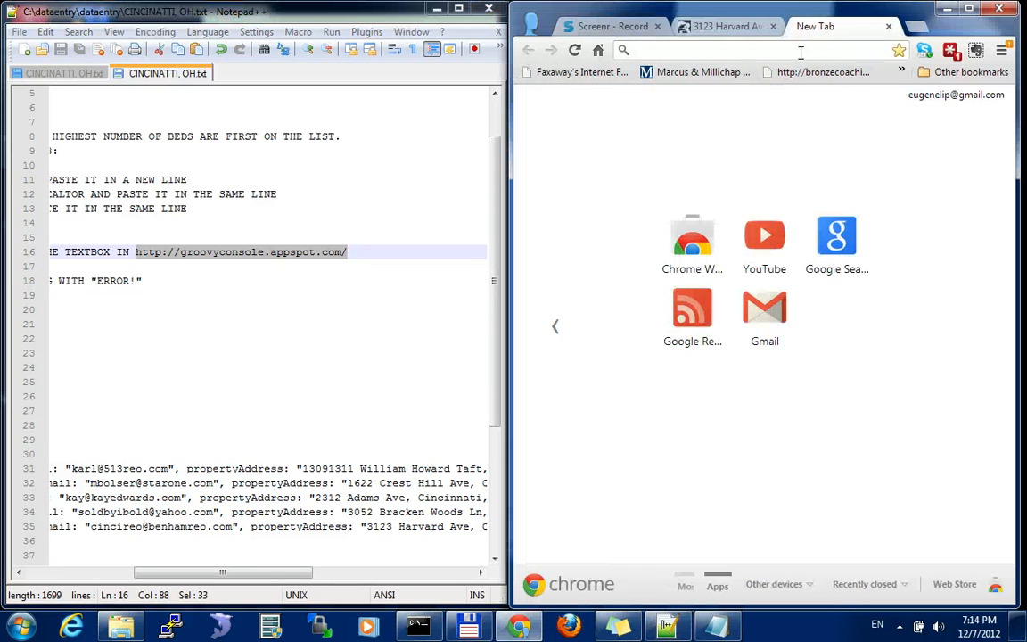
key("ctrl+v")
key("Return")
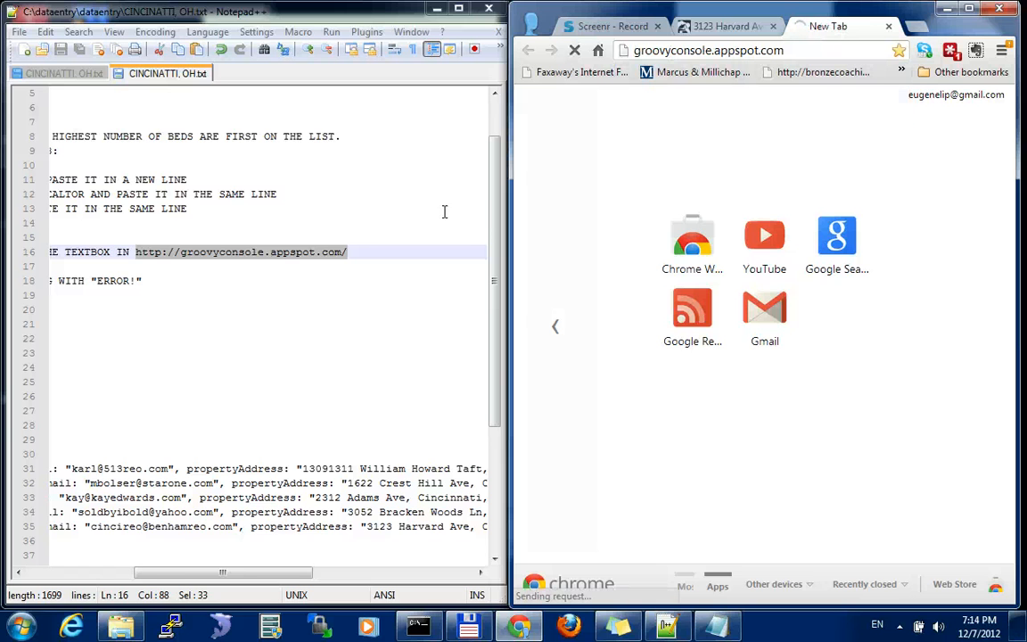
Copy the entire contents of CINCINATTI, OH.txt into the Groovy web console's script editor
left_click(389, 230)
key("ctrl+a")
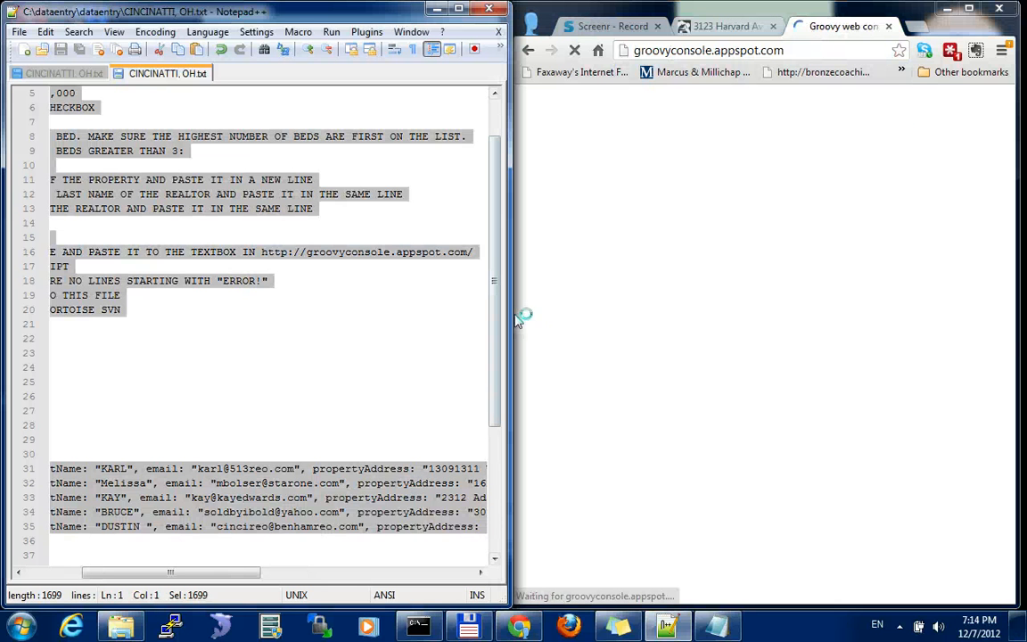
key("ctrl+c")
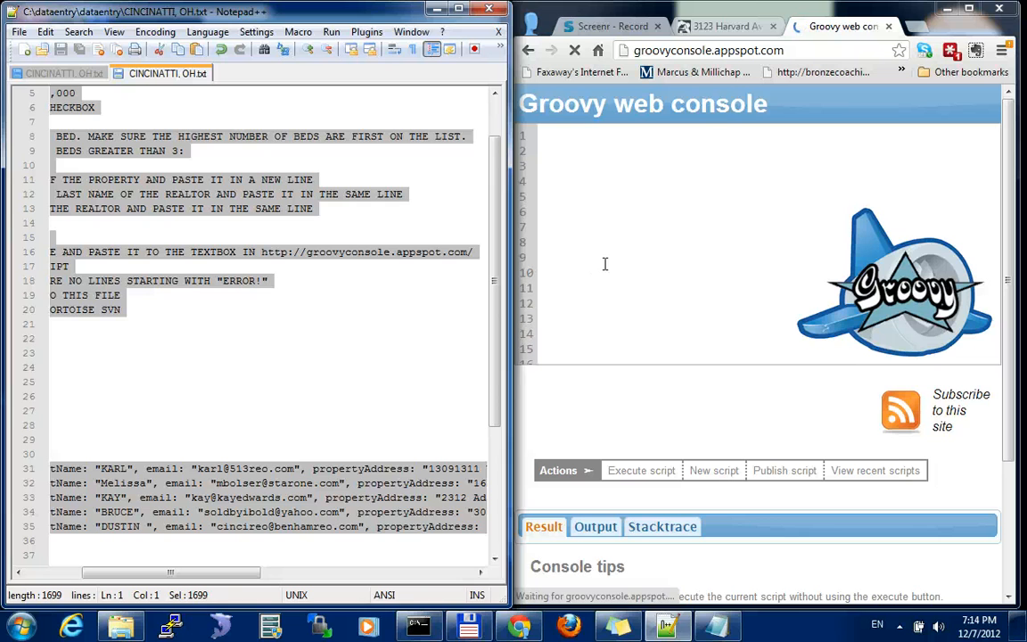
left_click(605, 264)
key("ctrl+v")
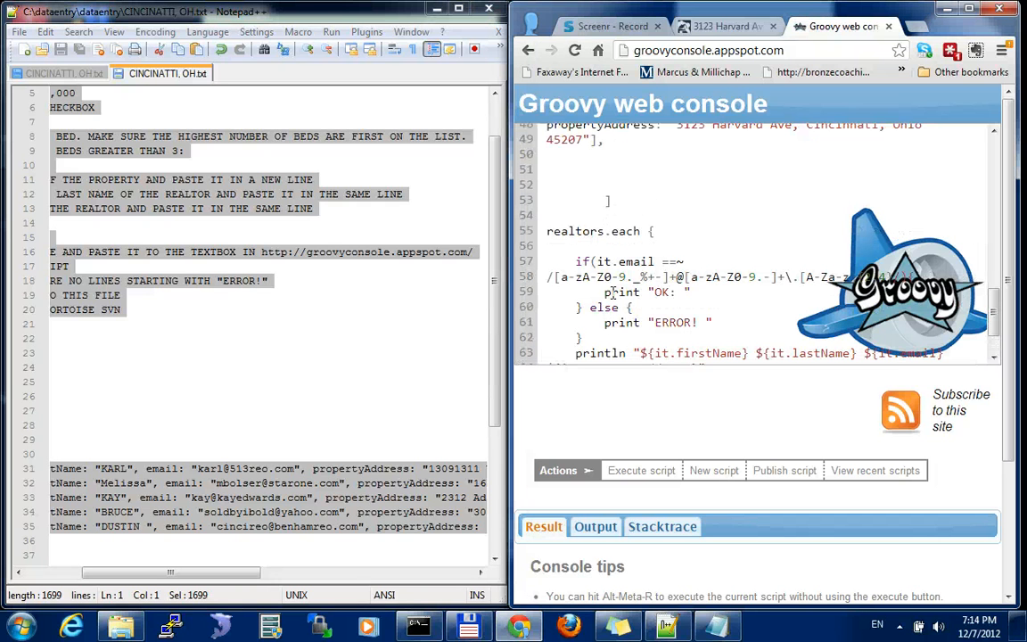
Execute the pasted script in the Groovy web console and display its printed output
left_click(642, 479)
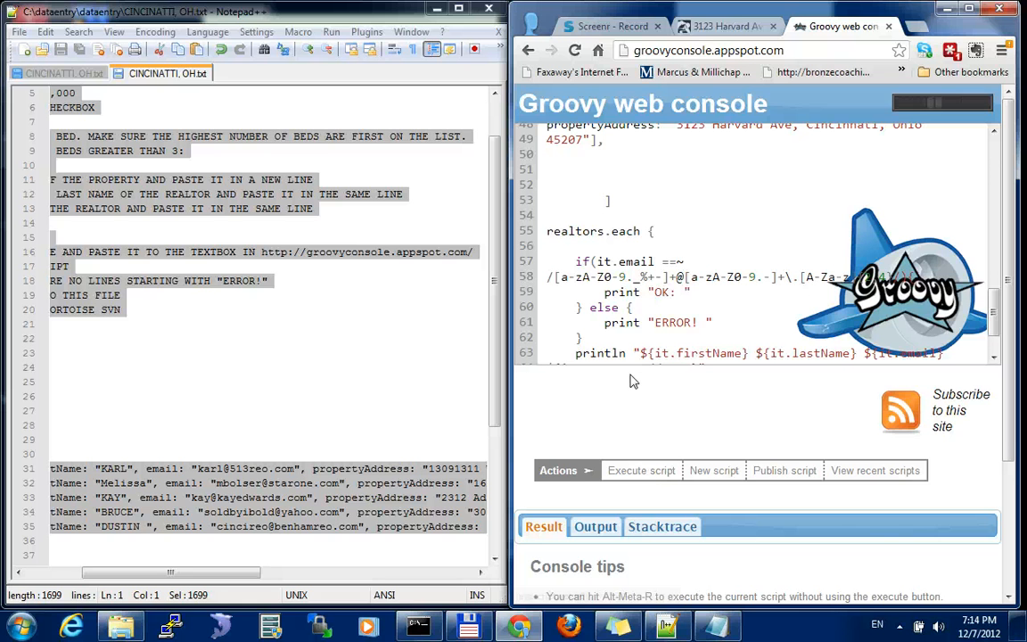
scroll(631, 381, "down", 1)
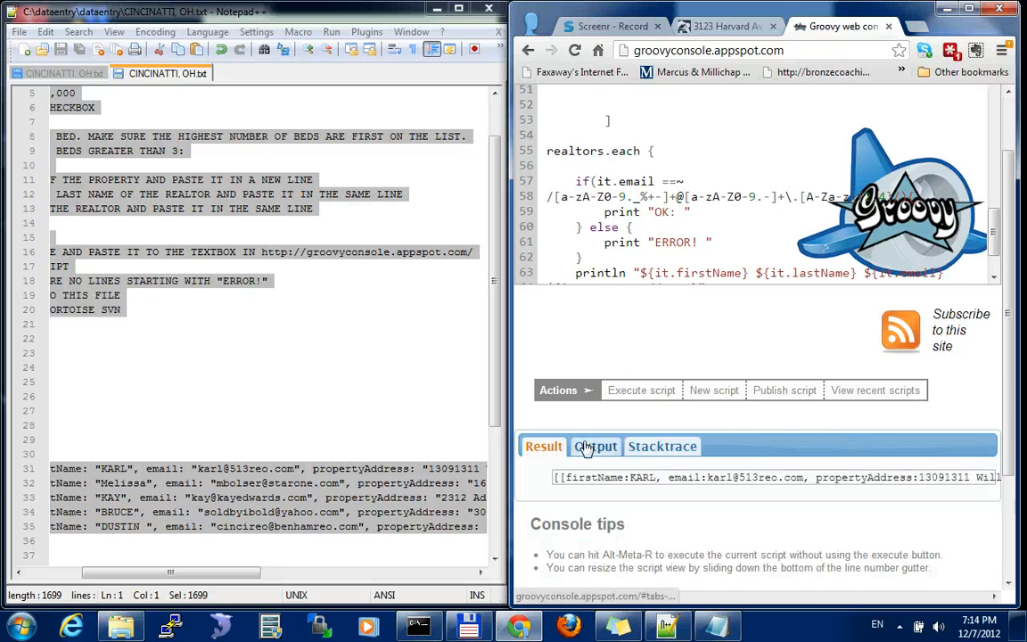
left_click(587, 447)
scroll(570, 408, "down", 1)
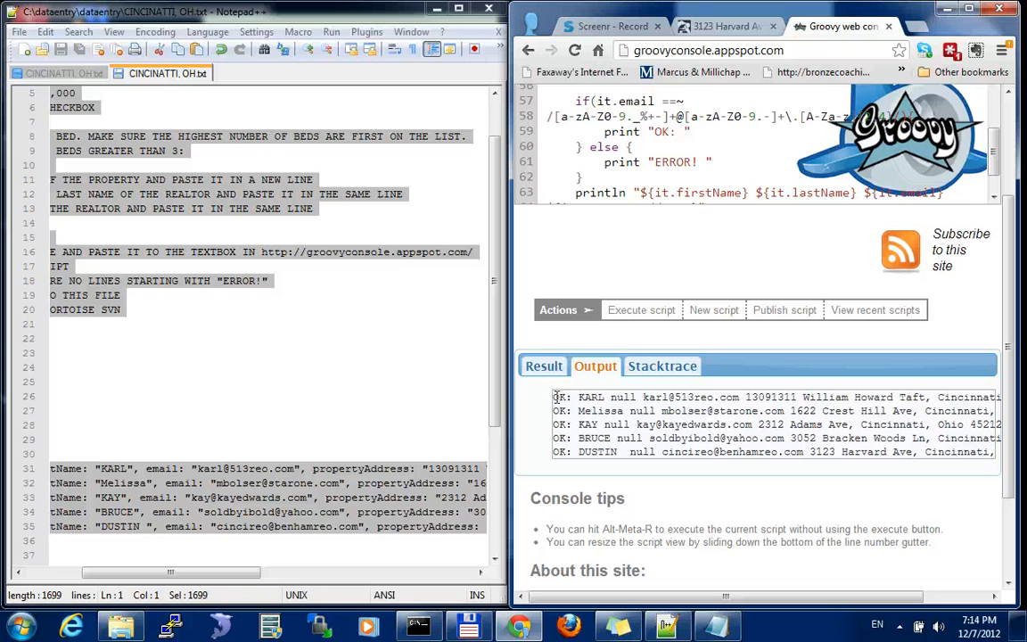
Check the beginning of each output line for "ERROR!" to validate the five realtor entries
mouse_move(572, 411)
left_mouse_down()
mouse_move(554, 411)
mouse_move(579, 426)
left_mouse_up()
left_click(565, 414)
left_click(562, 431)
left_click(562, 445)
double_click(559, 438)
double_click(558, 411)
double_click(558, 398)
Commit CINCINATTI, OH.txt from the dataentry folder to the repository with TortoiseSVN, leaving the message empty
left_click(455, 367)
left_click(221, 229)
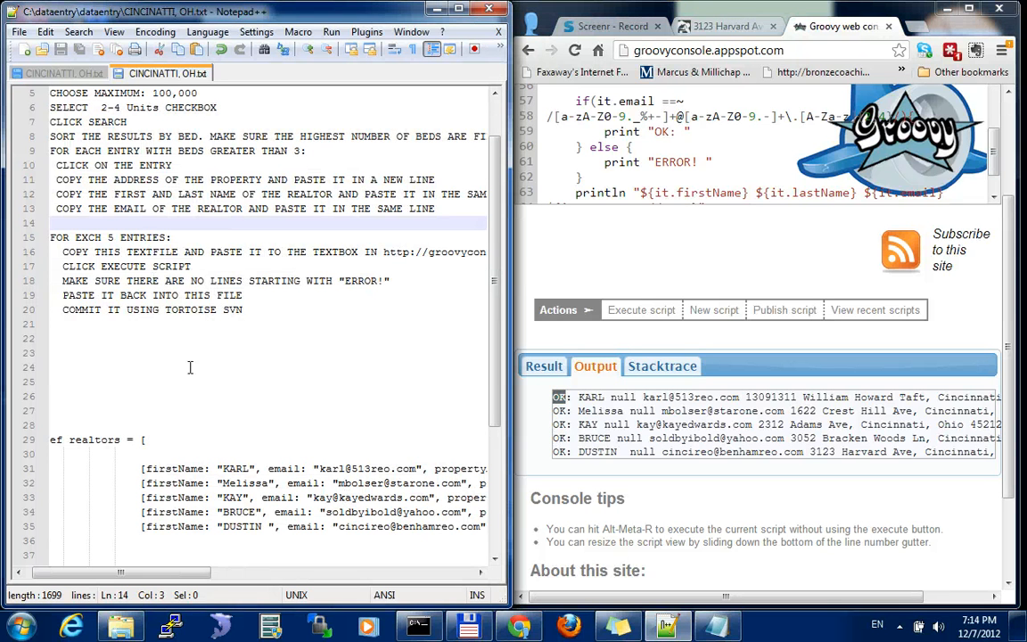
left_click(123, 626)
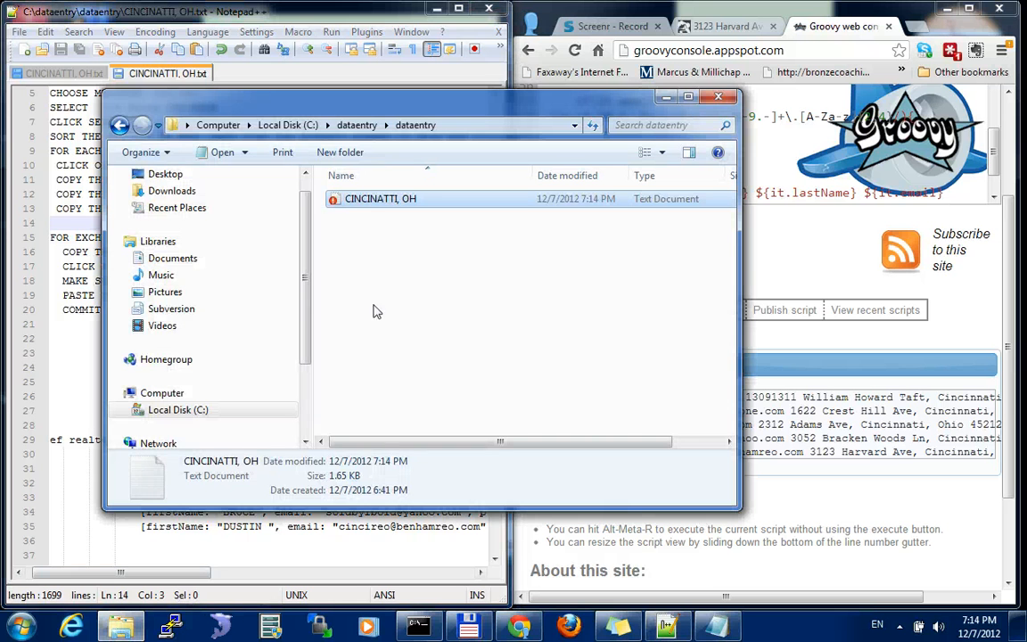
right_click(364, 203)
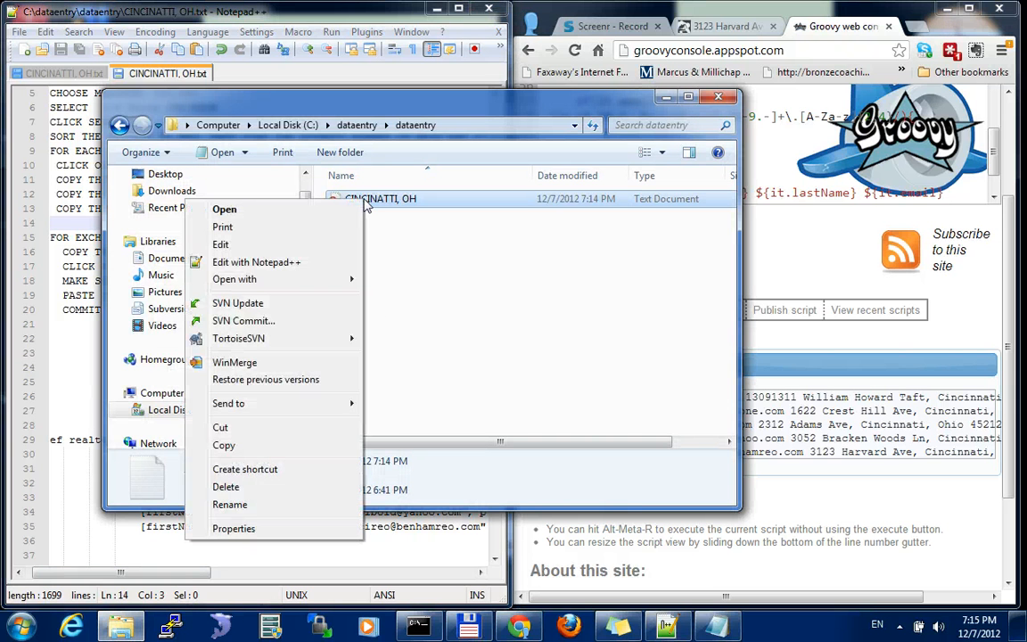
left_click(243, 321)
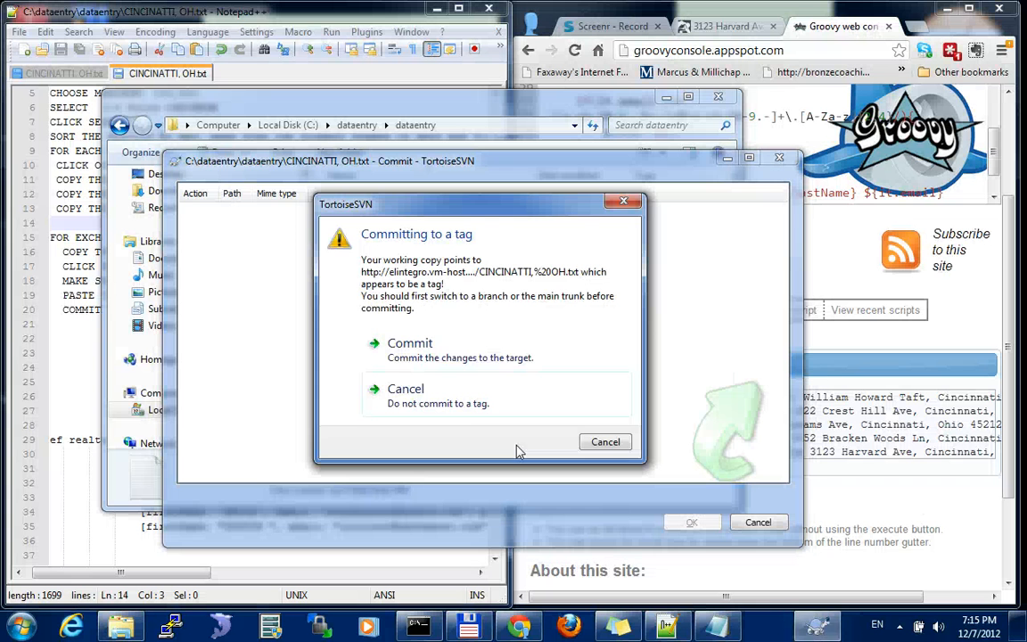
left_click(403, 346)
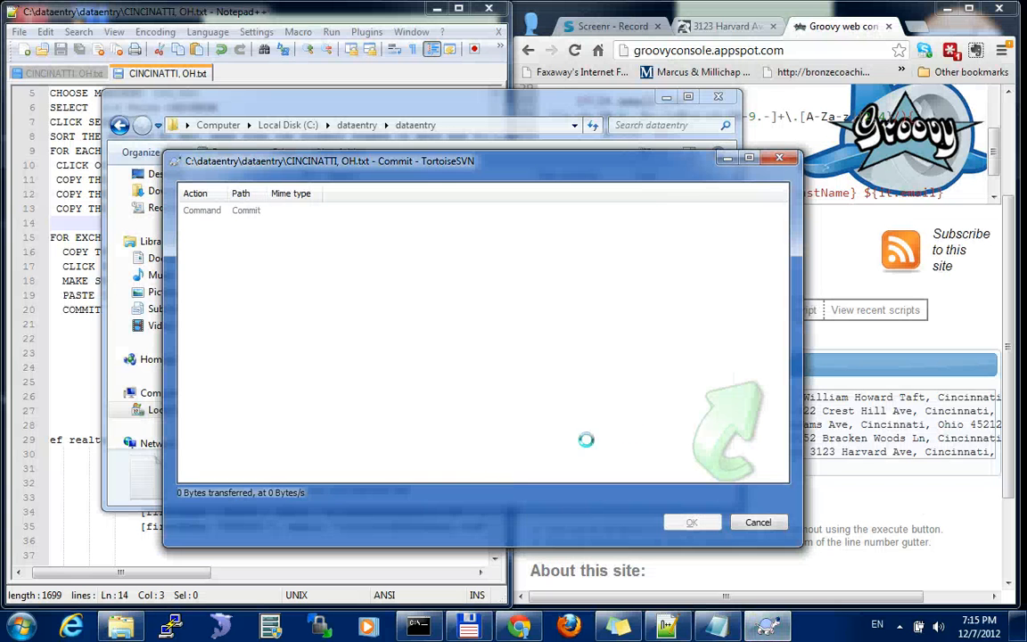
left_click(685, 521)
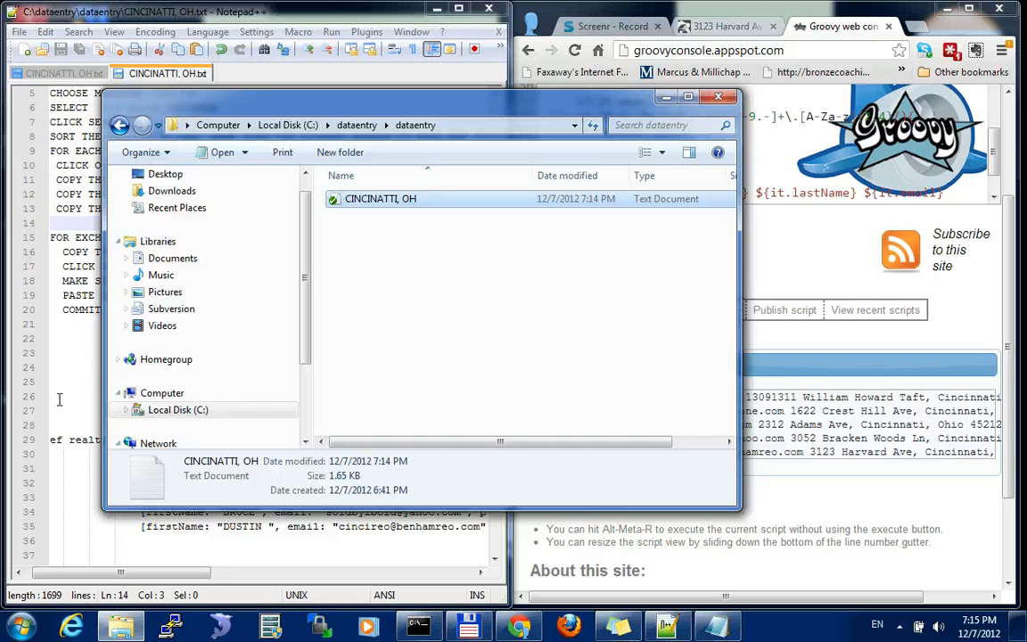
Copy the five blank realtor entries from the Notepad document into CINCINATTI, OH.txt below the filled entries in the realtors list
left_click(167, 378)
scroll(185, 413, "down", 1)
scroll(185, 412, "down", 2)
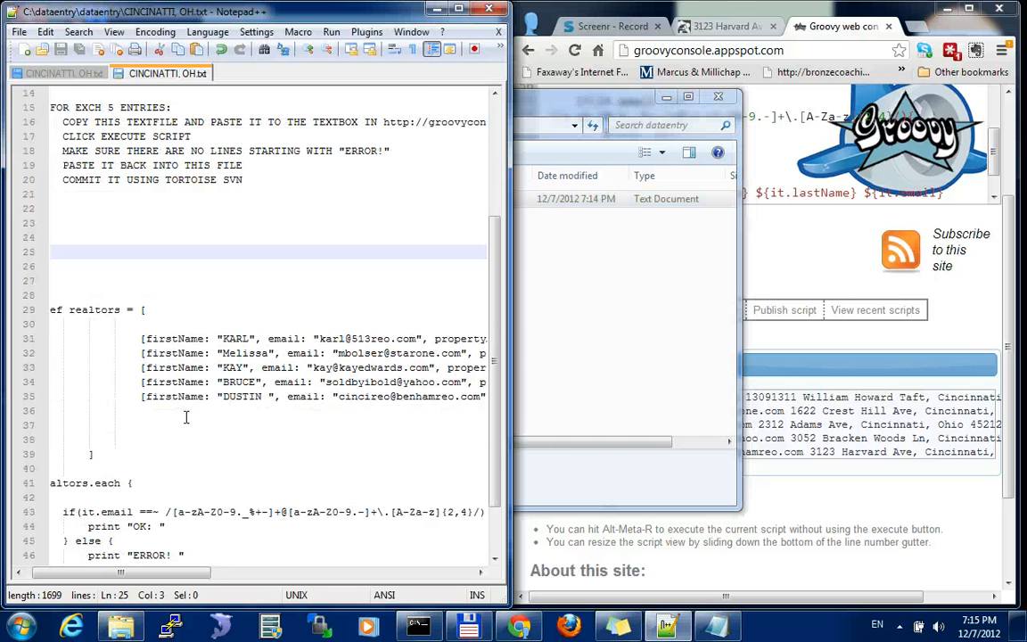
left_click(717, 626)
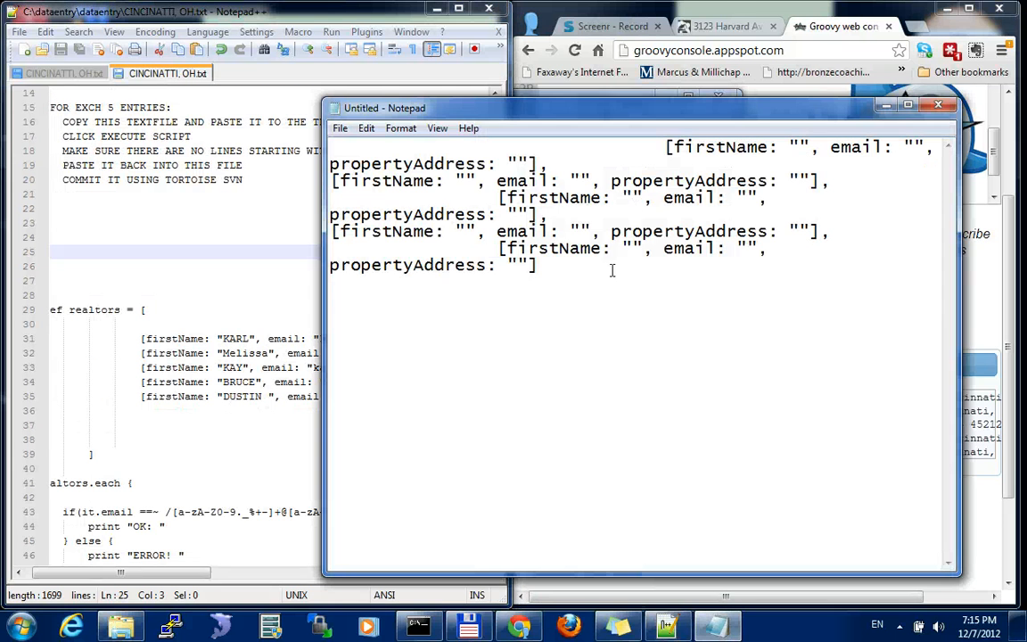
key("ctrl+a")
left_click(178, 339)
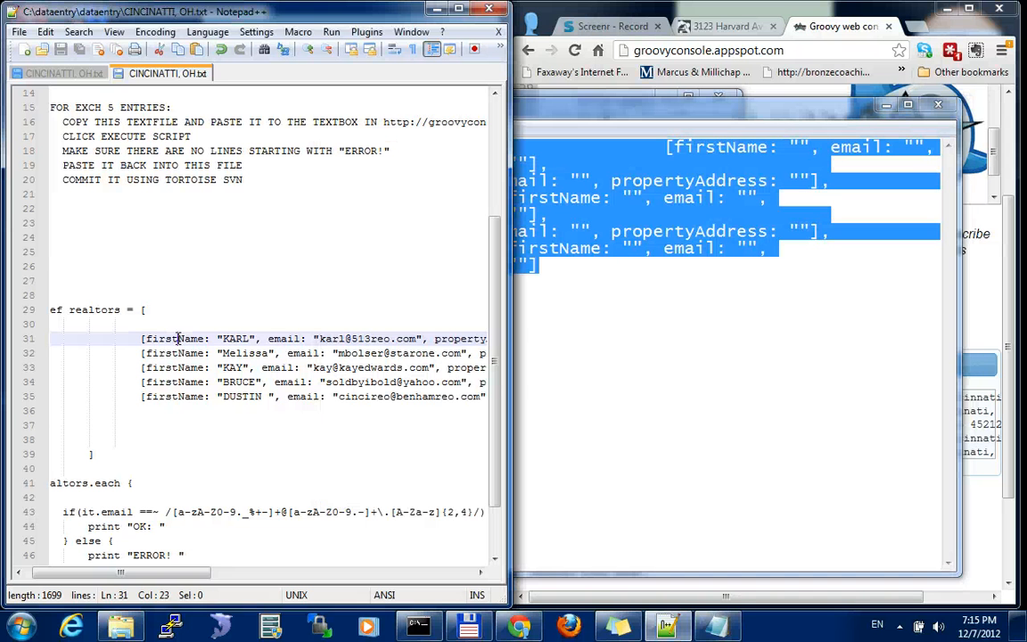
left_click(142, 412)
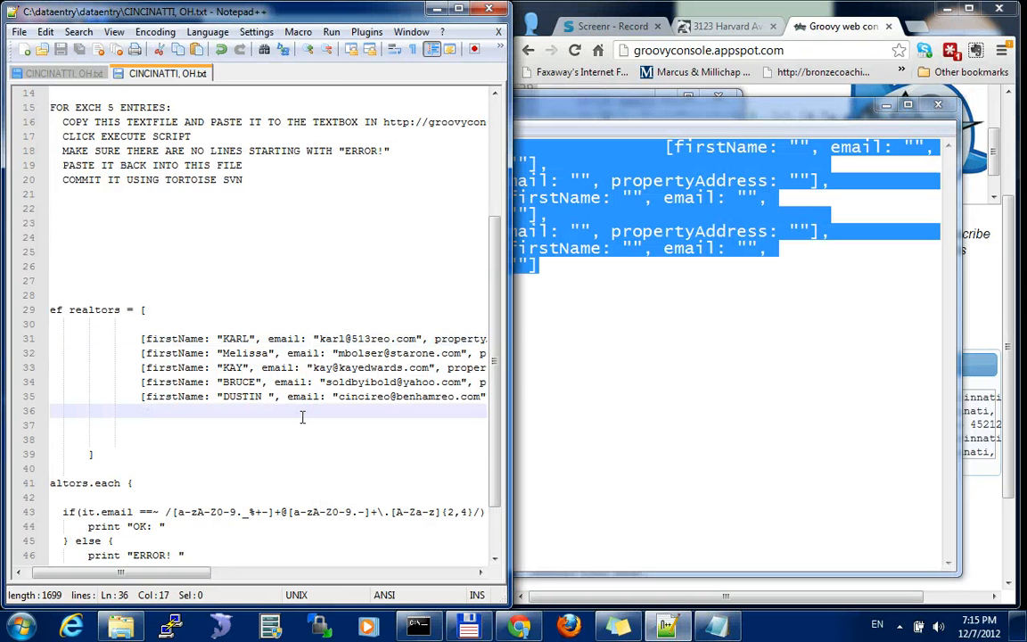
key("Return")
key("ctrl+v")
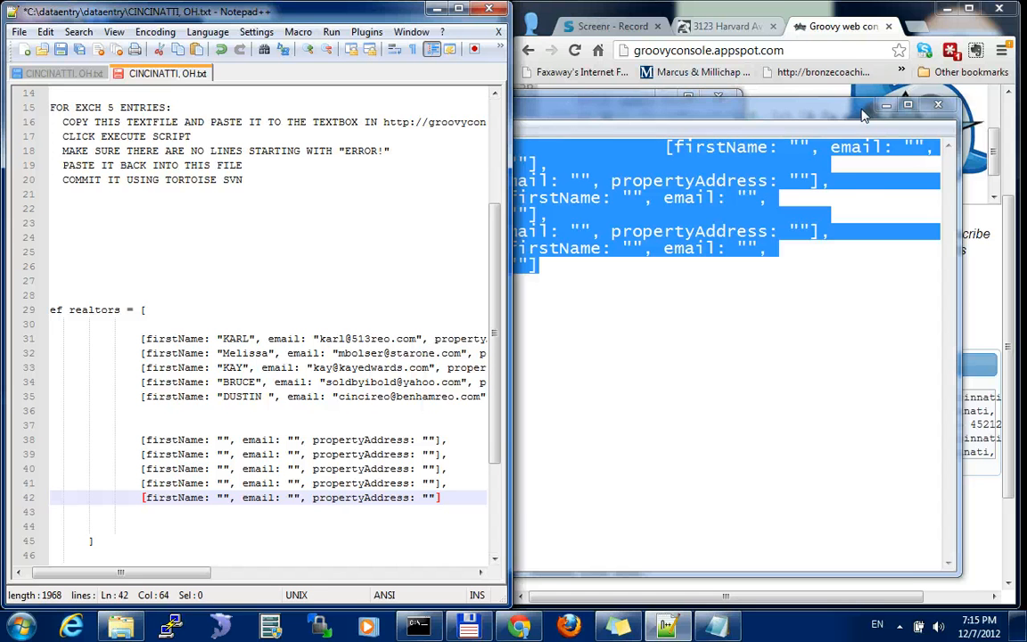
Return to the HomePath Cincinnati search results in the browser and examine the bedroom counts of the remaining listings
left_click(726, 28)
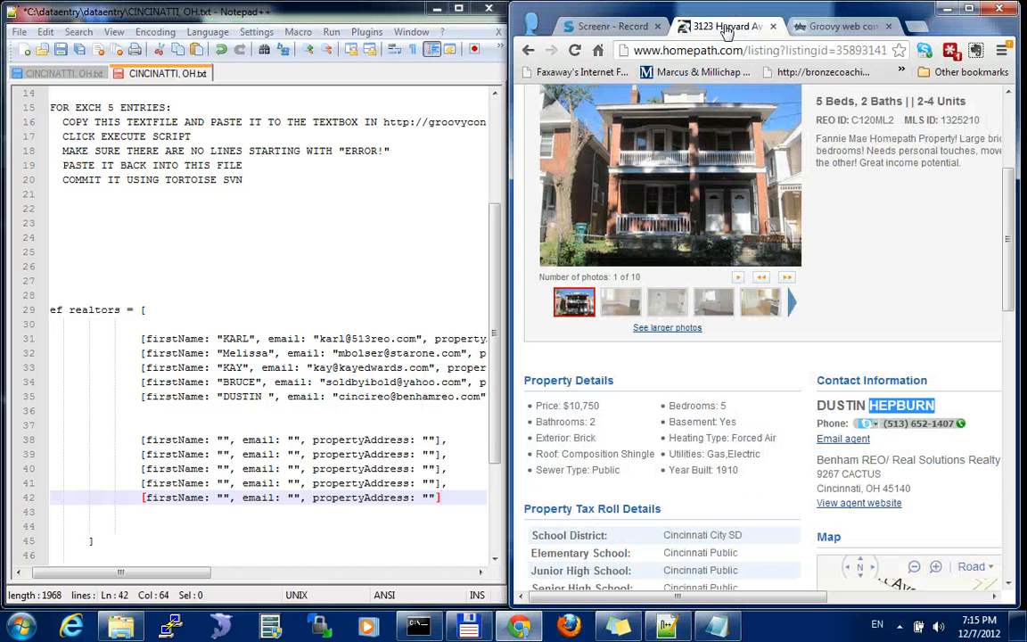
left_click(527, 50)
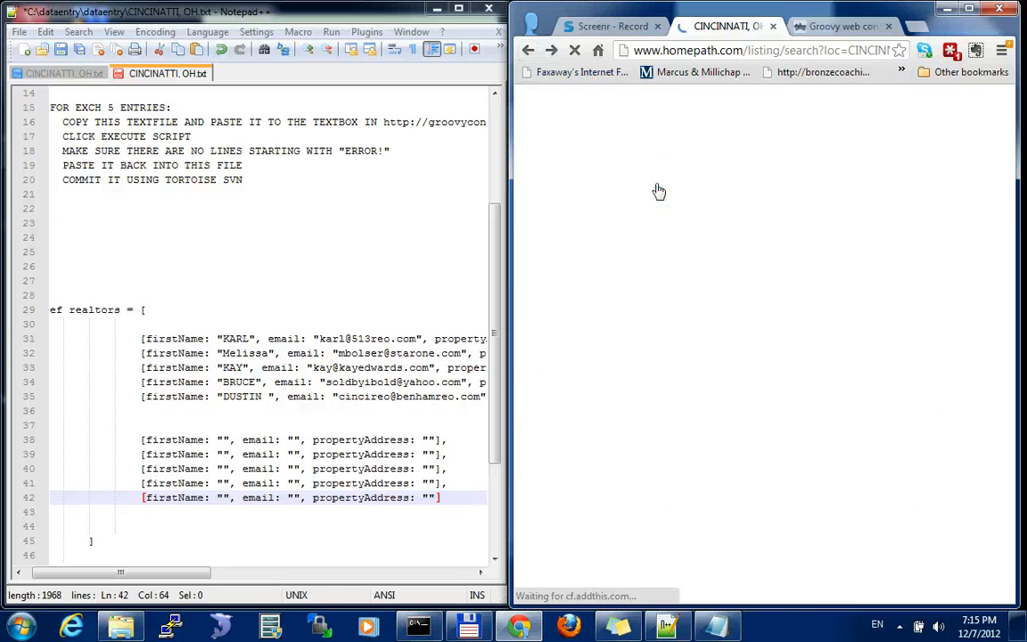
scroll(682, 321, "down", 10)
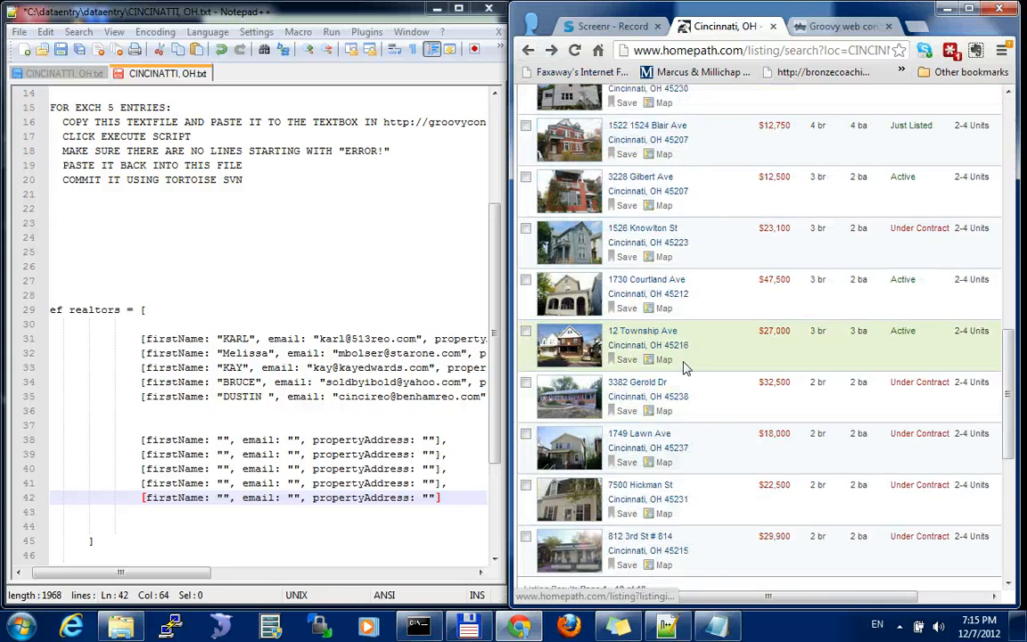
scroll(756, 404, "down", 3)
scroll(756, 404, "up", 5)
scroll(756, 404, "down", 5)
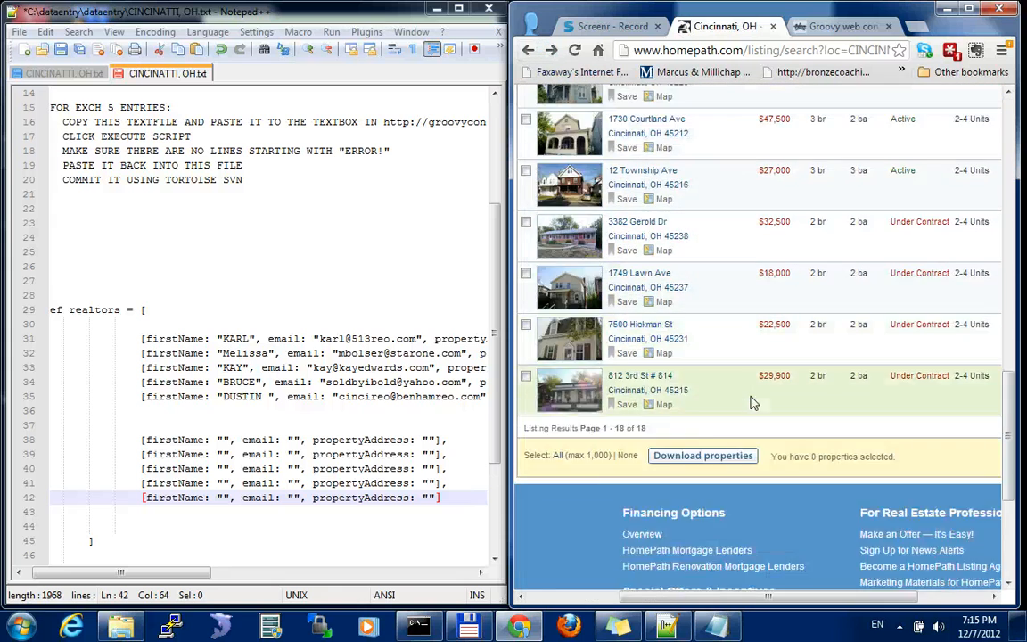
scroll(751, 404, "up", 4)
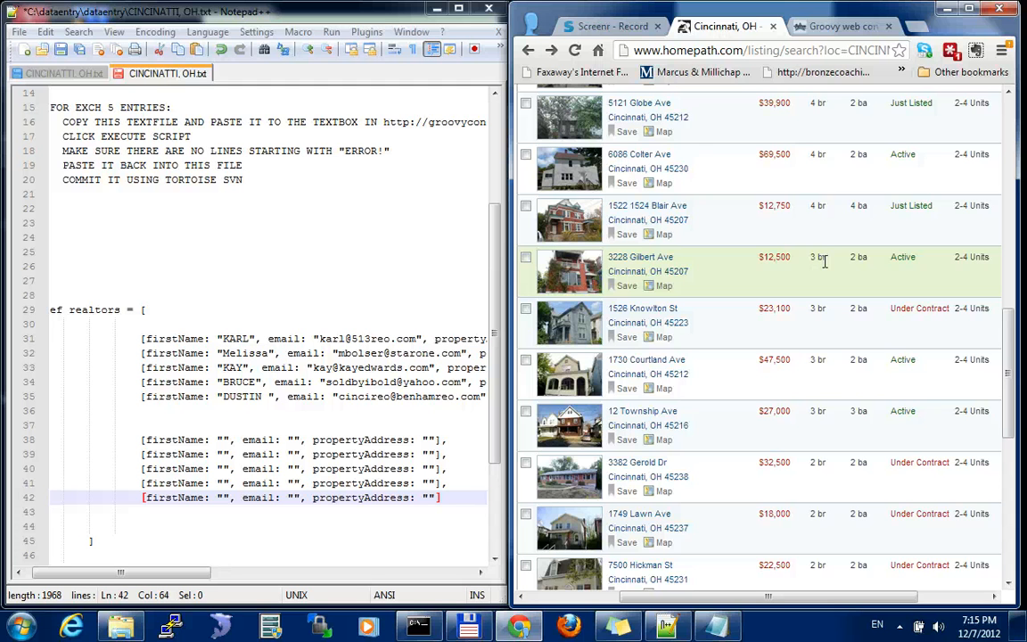
Select the full web address of the Cincinnati search results page
key("ctrl+l")
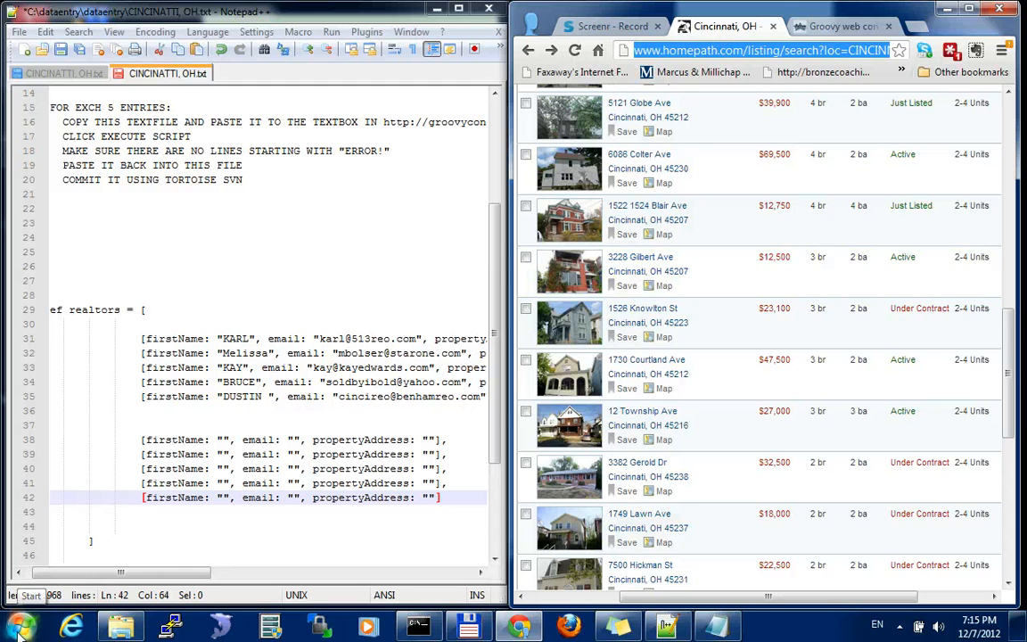